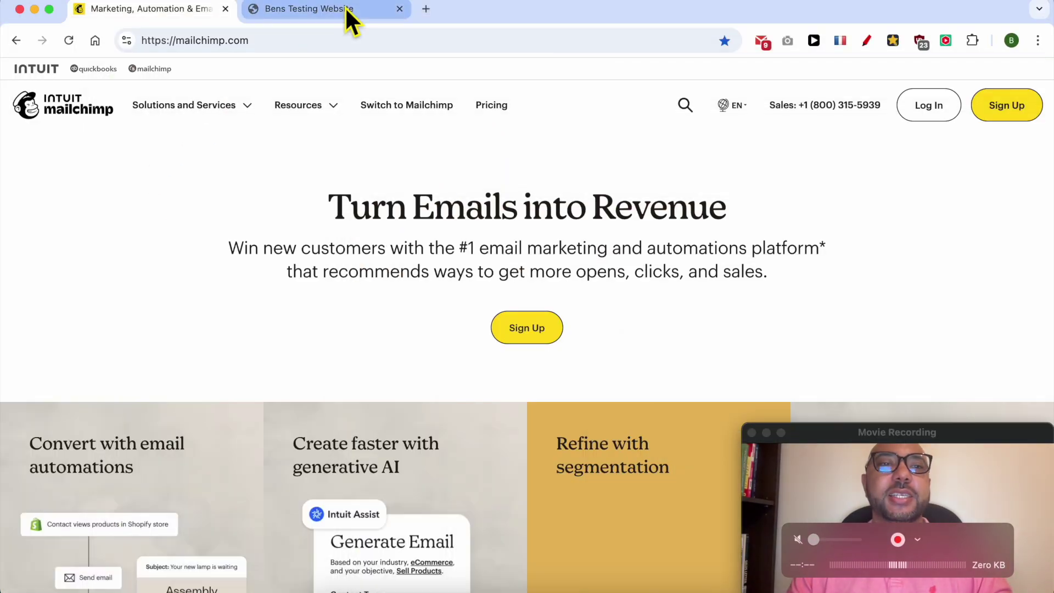
Log in to mailchimp.com with the saved browser credentials.
{"action": "left_click", "coordinate": [928, 107]}
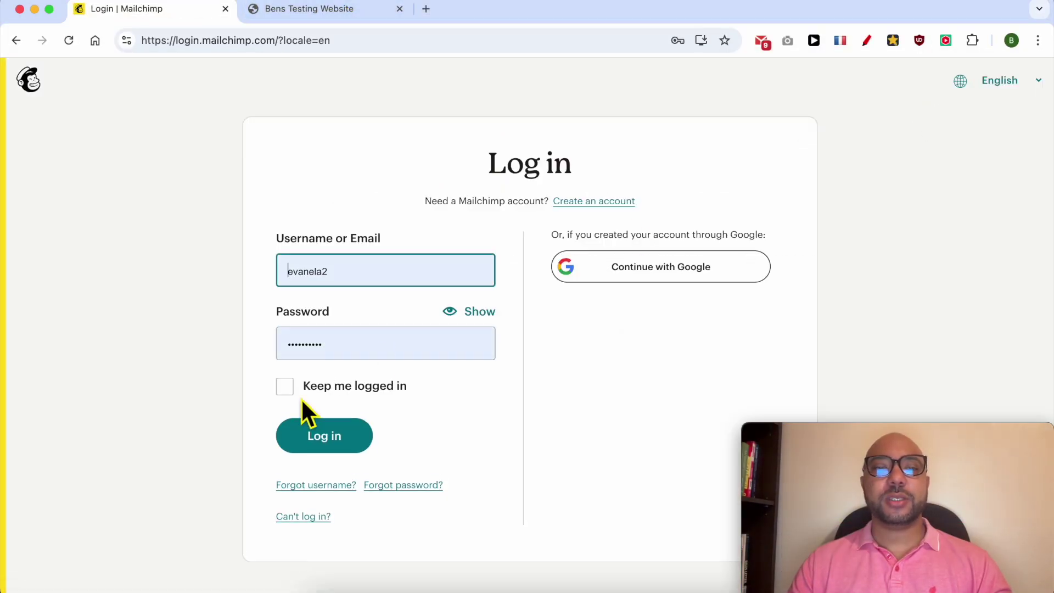
{"action": "left_click", "coordinate": [317, 443]}
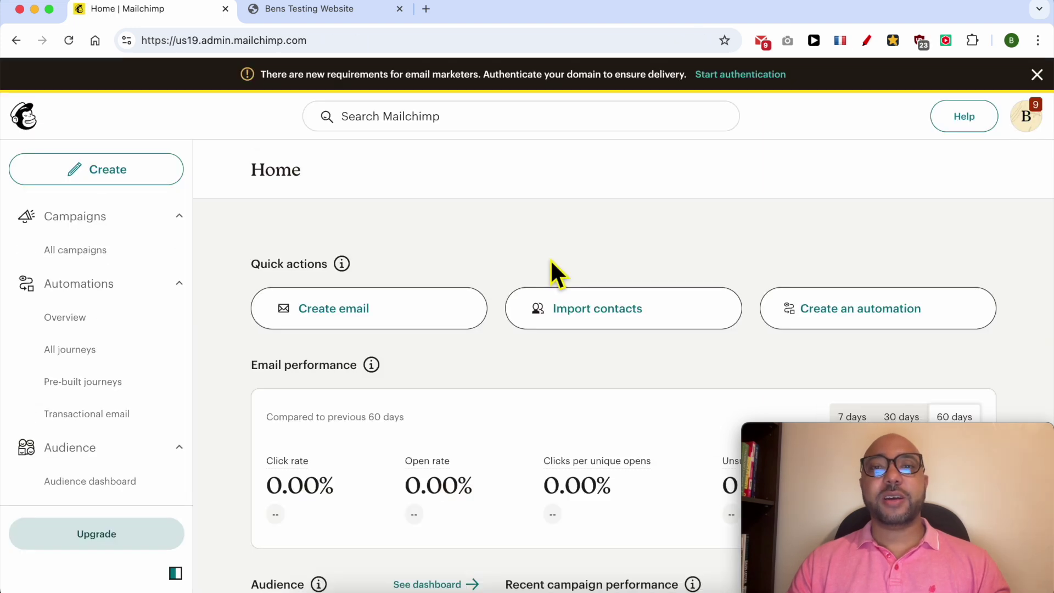
From Audience > Signup forms, create a new form of the pop-up type.
{"action": "scroll", "coordinate": [101, 443], "scroll_direction": "down", "scroll_amount": 3}
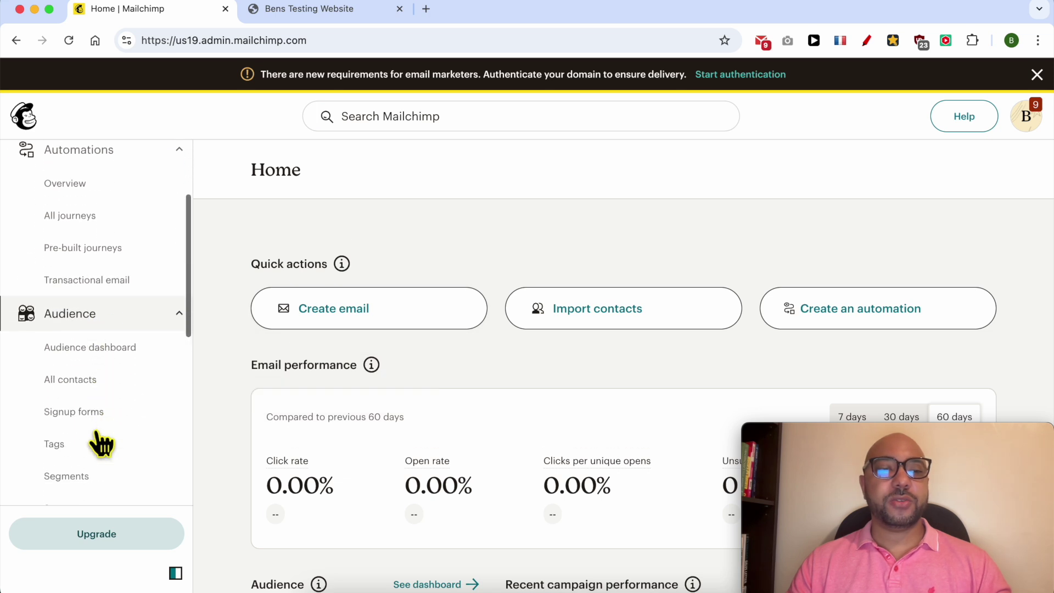
{"action": "scroll", "coordinate": [101, 443], "scroll_direction": "down", "scroll_amount": 1}
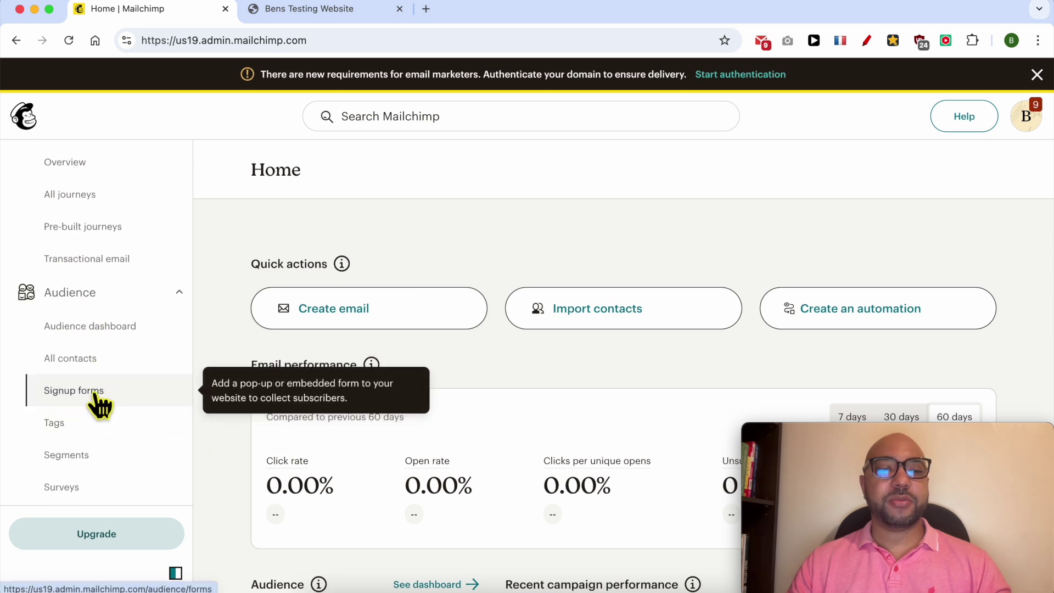
{"action": "left_click", "coordinate": [96, 396]}
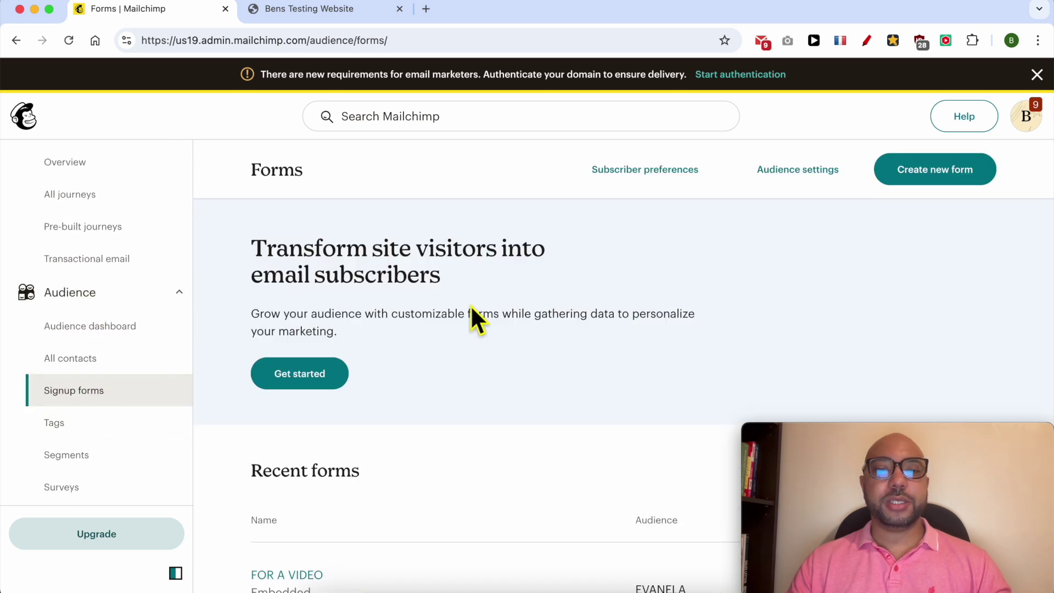
{"action": "left_click", "coordinate": [912, 174]}
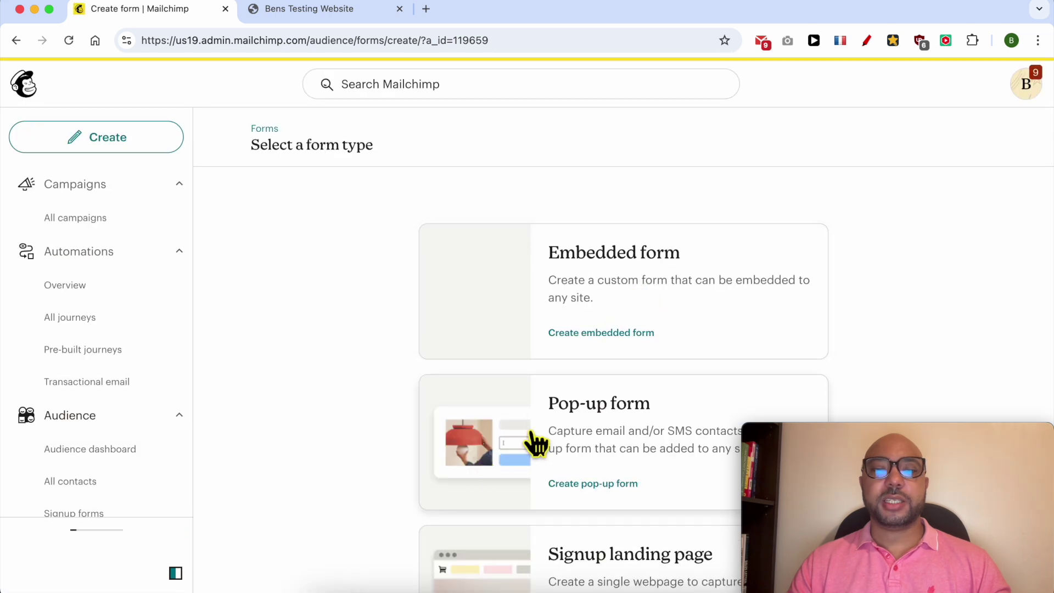
{"action": "left_click", "coordinate": [482, 436]}
Name the form 'Popup form', keep the EVANELA audience, and begin editing it.
{"action": "left_click", "coordinate": [489, 299]}
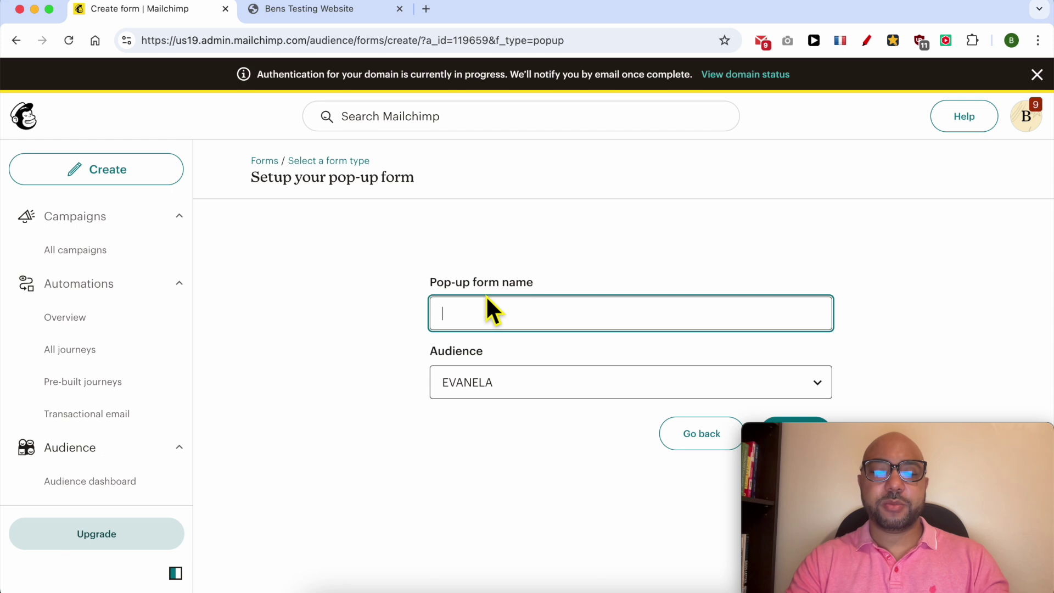
{"action": "type", "text": "Pop"}
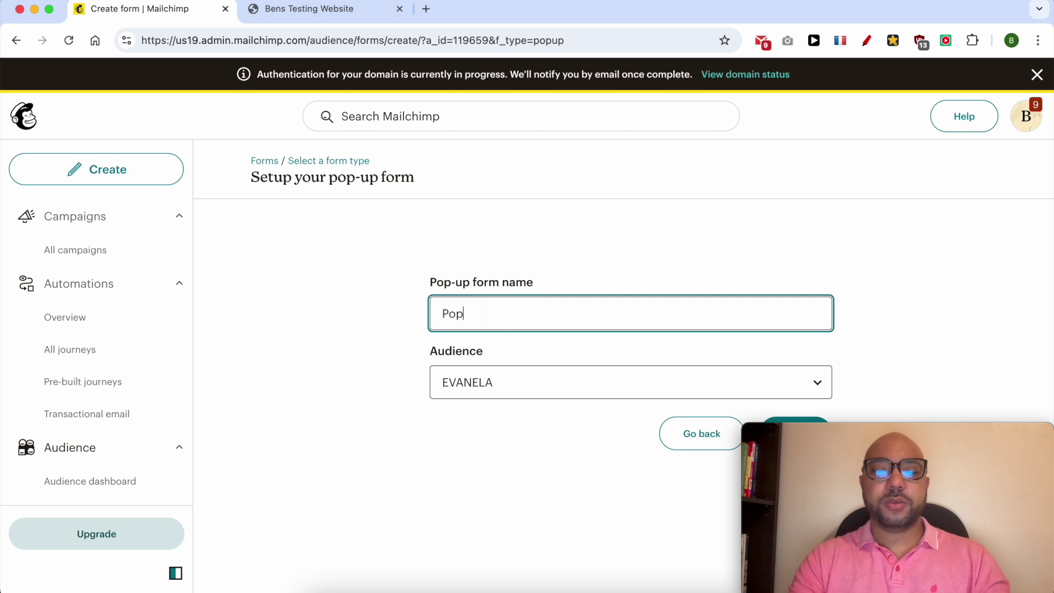
{"action": "type", "text": "up form"}
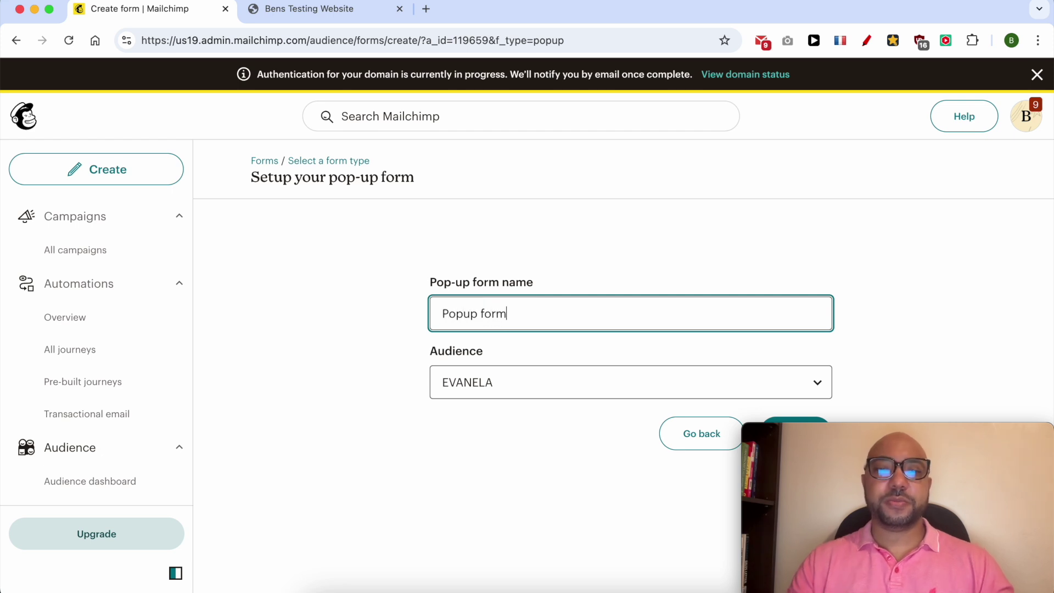
{"action": "left_click", "coordinate": [476, 384]}
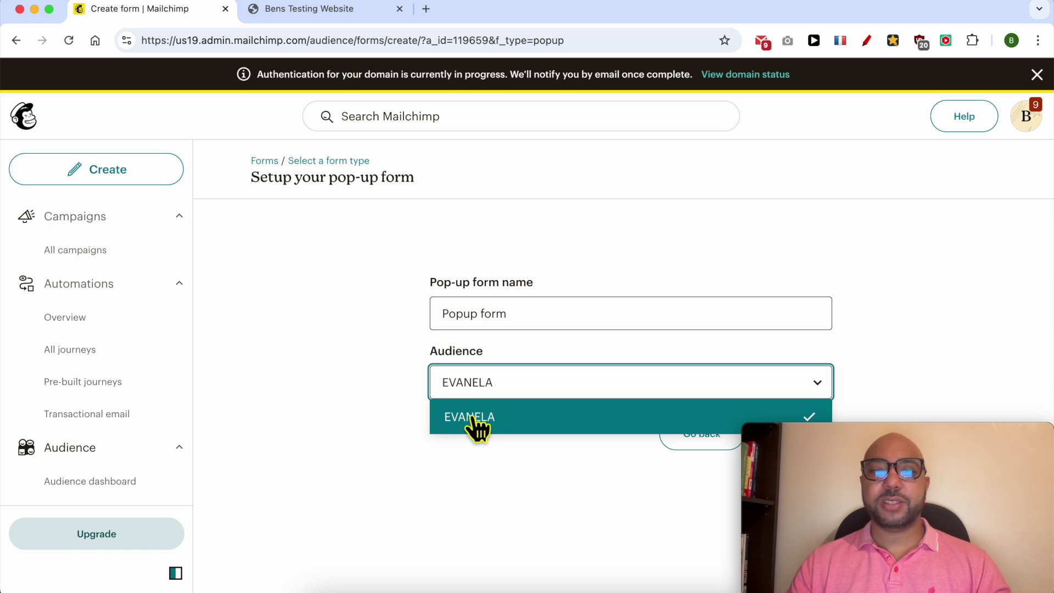
{"action": "left_click", "coordinate": [477, 423]}
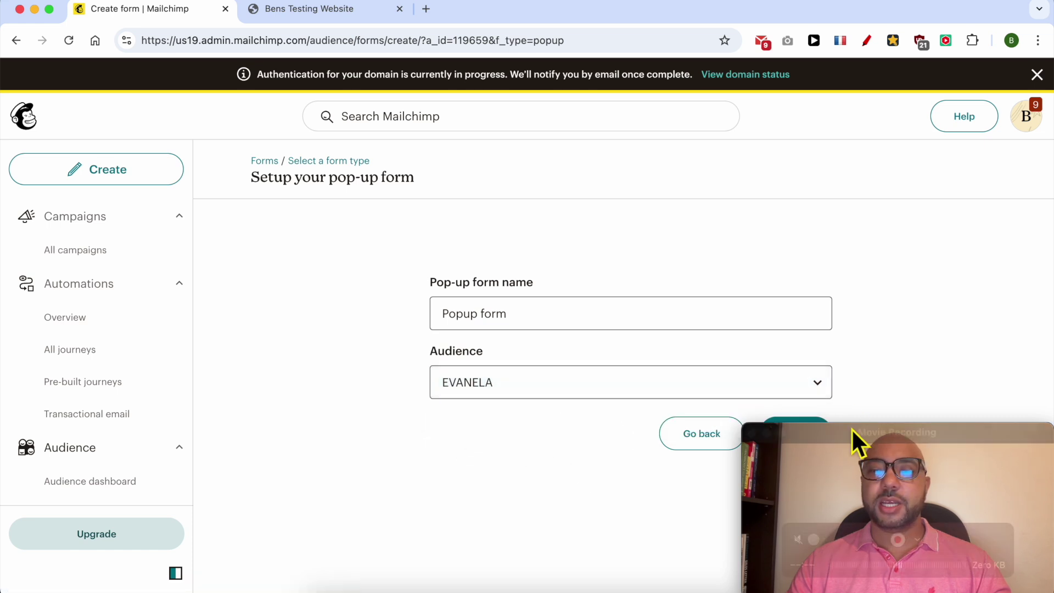
{"action": "left_click_drag", "start_coordinate": [851, 427], "coordinate": [892, 431]}
{"action": "left_click", "coordinate": [805, 434]}
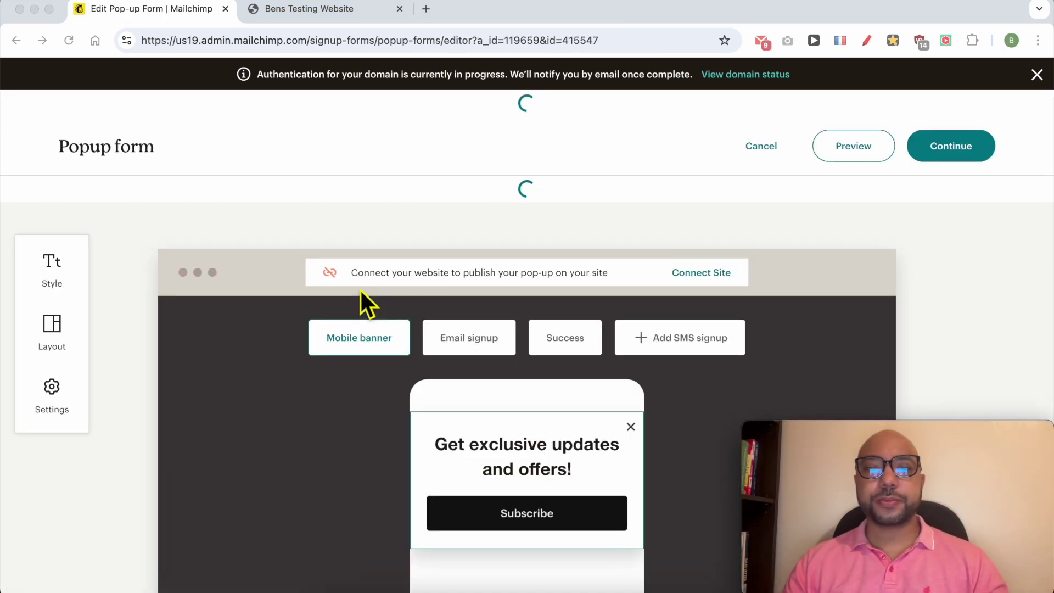
Set the pop-up's Style font size to Large.
{"action": "left_click", "coordinate": [275, 314]}
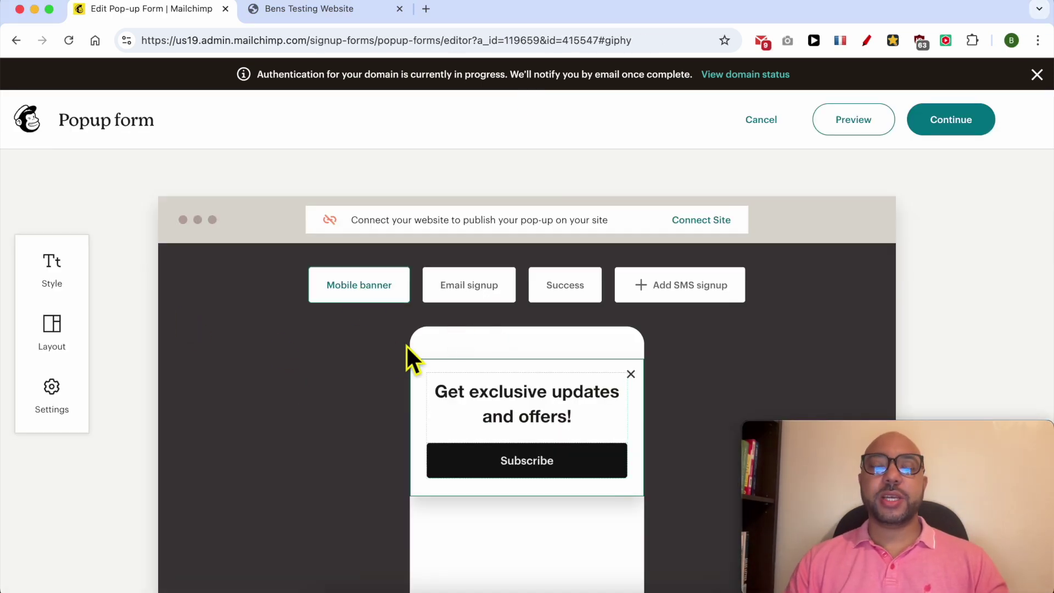
{"action": "left_click", "coordinate": [72, 277]}
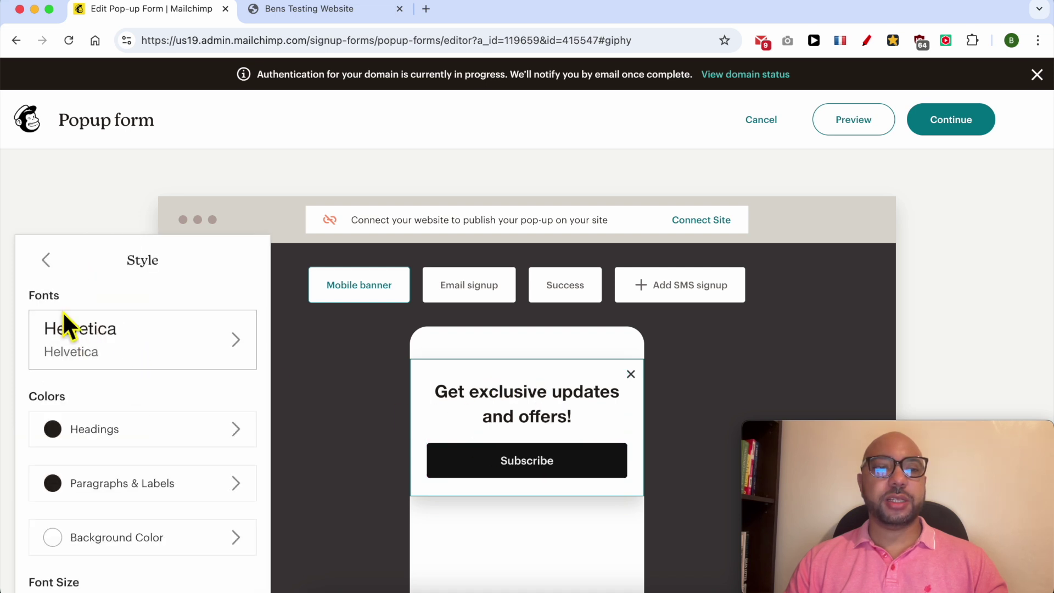
{"action": "scroll", "coordinate": [110, 422], "scroll_direction": "down", "scroll_amount": 2}
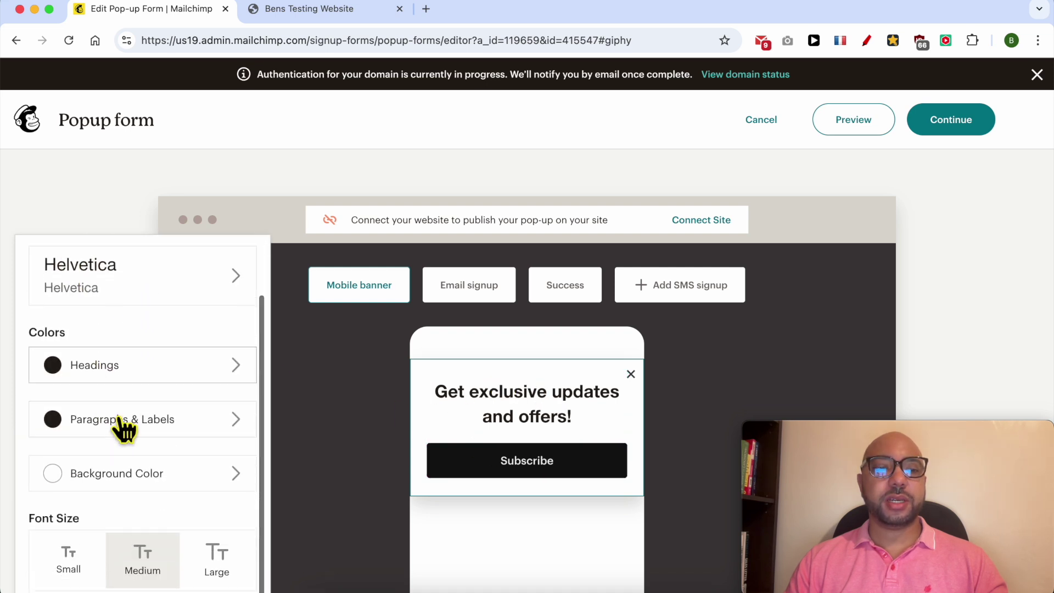
{"action": "left_click", "coordinate": [69, 557]}
{"action": "left_click", "coordinate": [223, 565]}
{"action": "scroll", "coordinate": [104, 273], "scroll_direction": "up", "scroll_amount": 2}
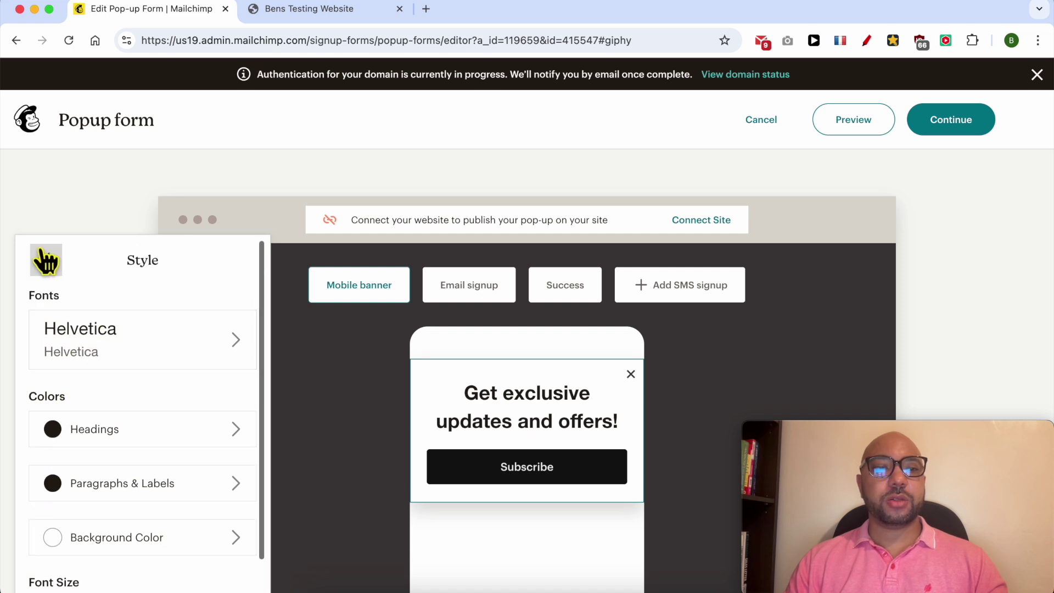
{"action": "left_click", "coordinate": [45, 262]}
Try the bottom banner layout, settle on the plain newsletter layout, then open Settings.
{"action": "left_click", "coordinate": [59, 343]}
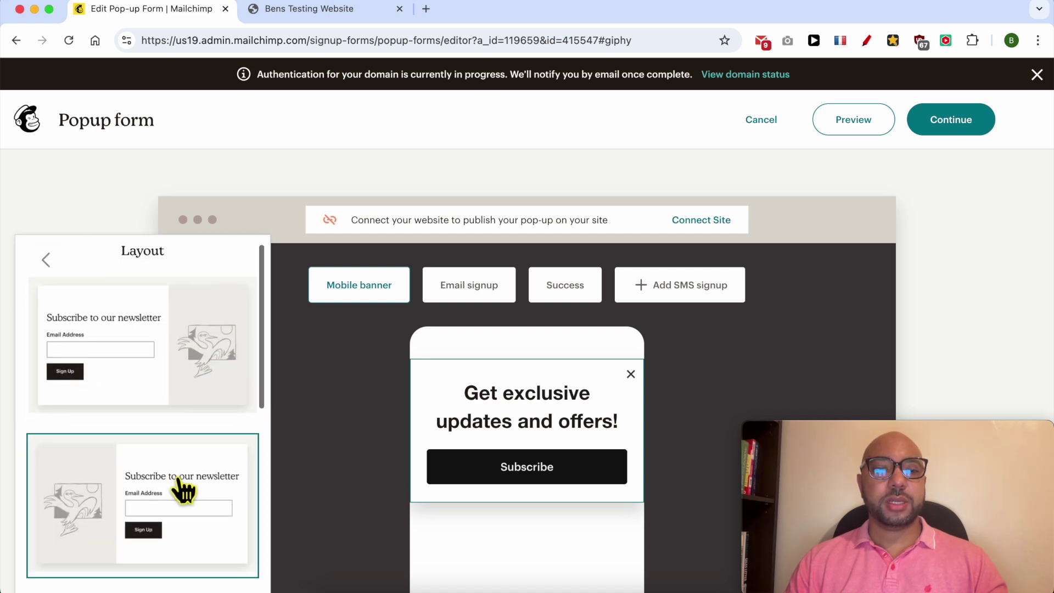
{"action": "scroll", "coordinate": [181, 483], "scroll_direction": "down", "scroll_amount": 5}
{"action": "scroll", "coordinate": [172, 487], "scroll_direction": "down", "scroll_amount": 3}
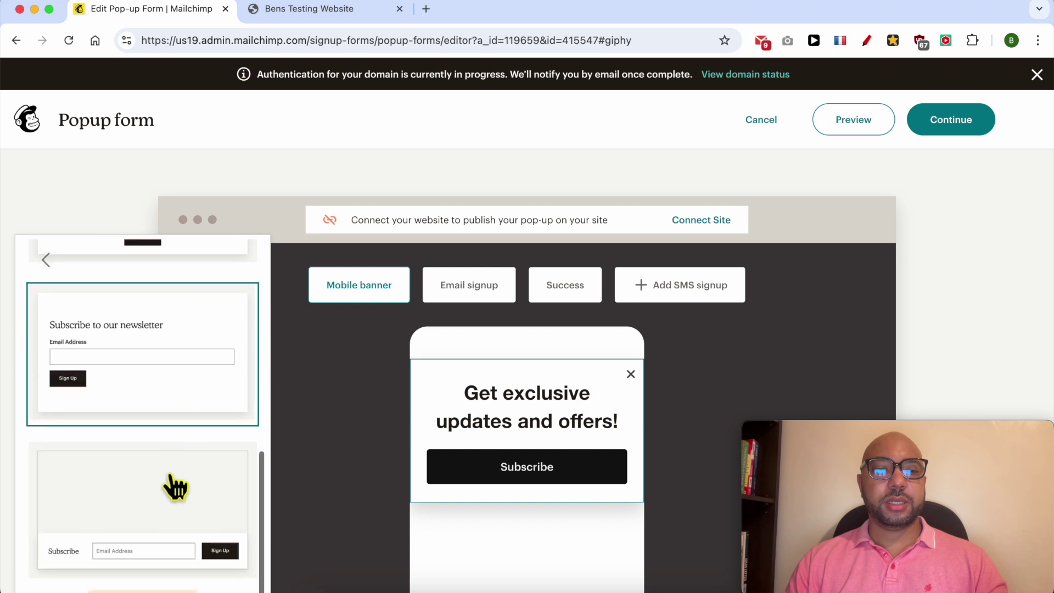
{"action": "left_click", "coordinate": [159, 503]}
{"action": "left_click", "coordinate": [164, 401]}
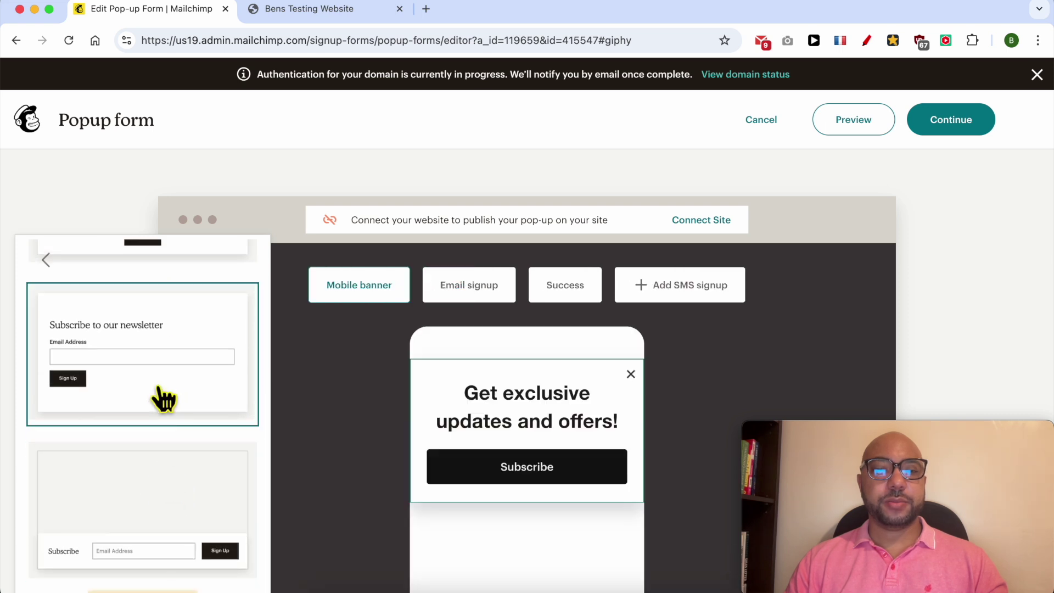
{"action": "scroll", "coordinate": [142, 337], "scroll_direction": "up", "scroll_amount": 10}
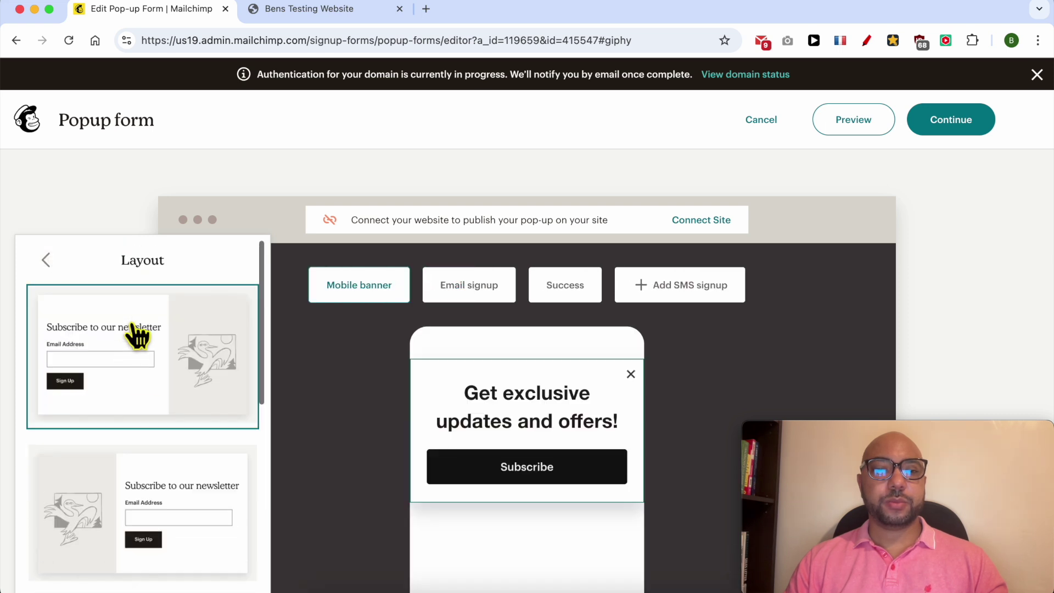
{"action": "left_click", "coordinate": [46, 261]}
{"action": "left_click", "coordinate": [61, 401]}
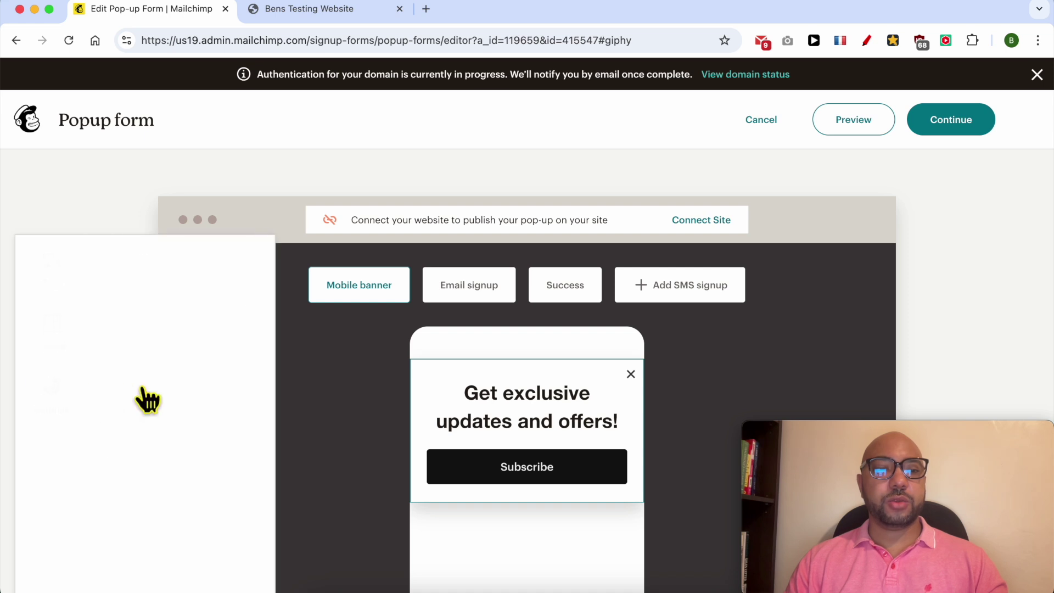
{"action": "left_click", "coordinate": [174, 382]}
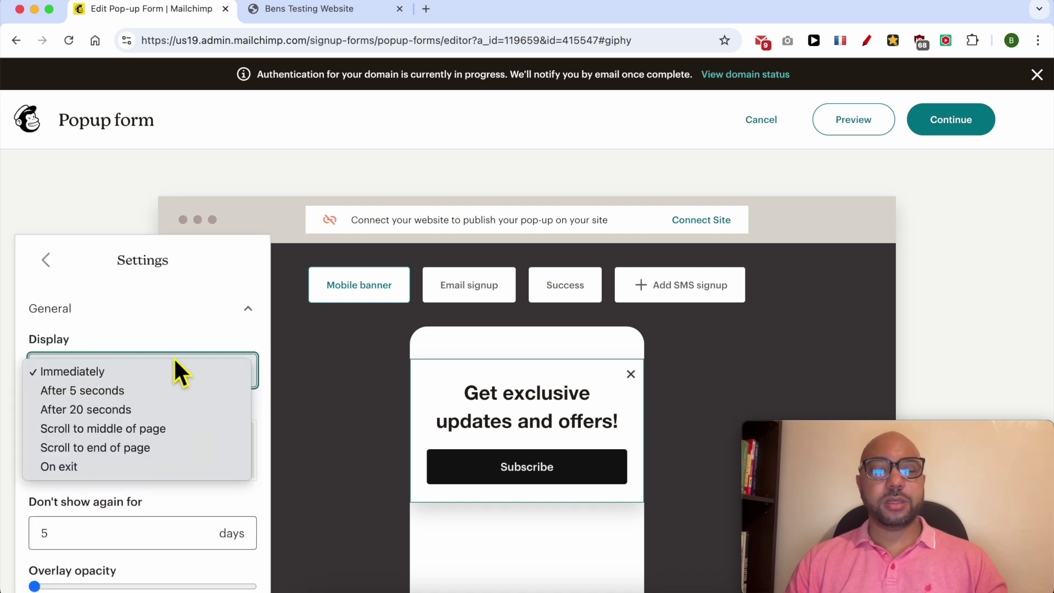
{"action": "left_click", "coordinate": [138, 346]}
{"action": "left_click", "coordinate": [131, 369]}
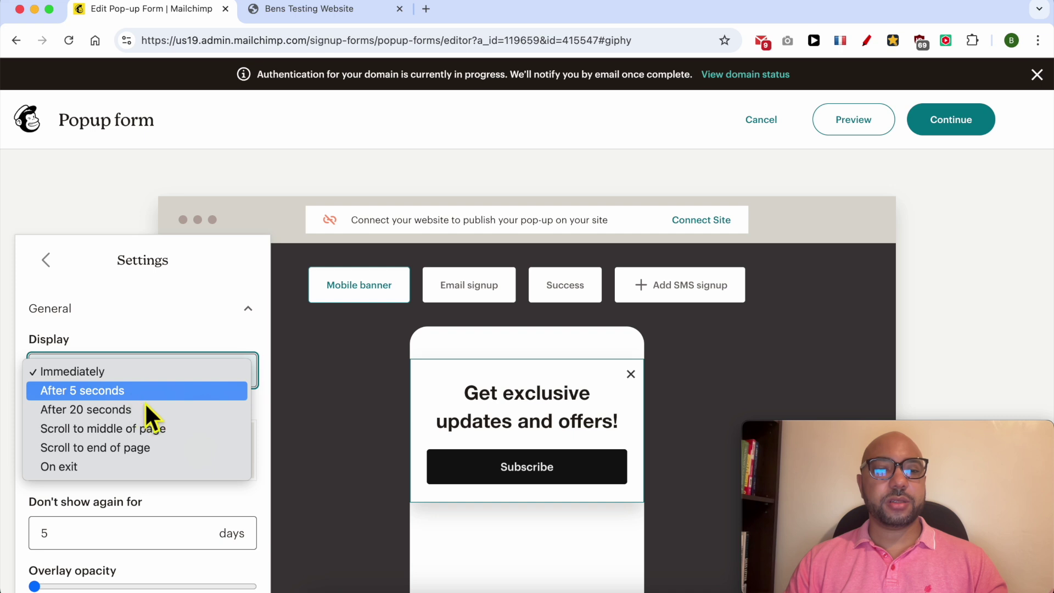
{"action": "left_click", "coordinate": [144, 334]}
{"action": "scroll", "coordinate": [154, 401], "scroll_direction": "down", "scroll_amount": 2}
{"action": "left_click", "coordinate": [130, 380]}
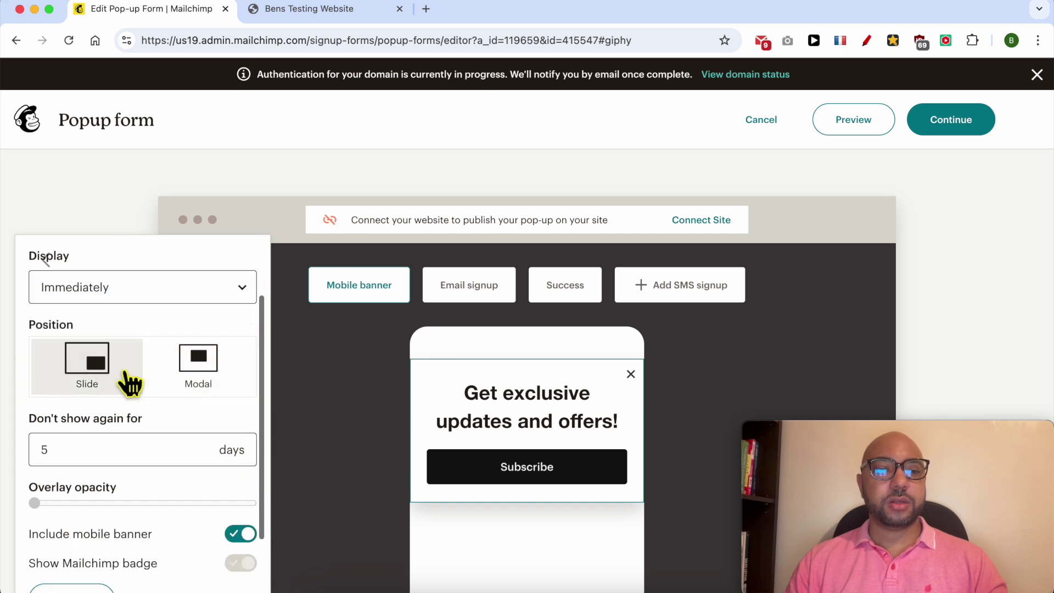
{"action": "left_click", "coordinate": [203, 372]}
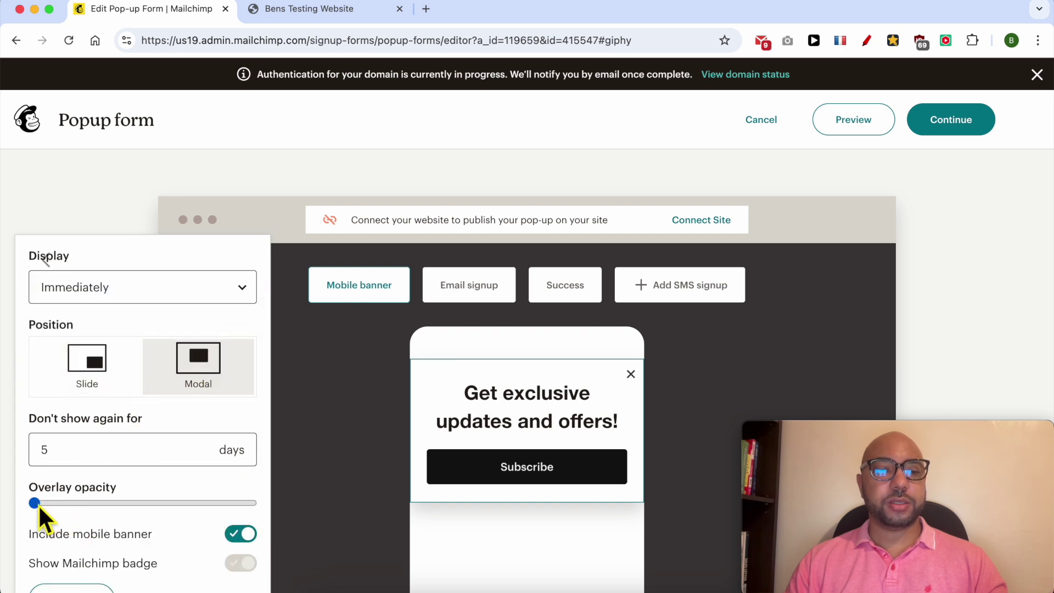
{"action": "scroll", "coordinate": [115, 470], "scroll_direction": "down", "scroll_amount": 2}
{"action": "double_click", "coordinate": [123, 400]}
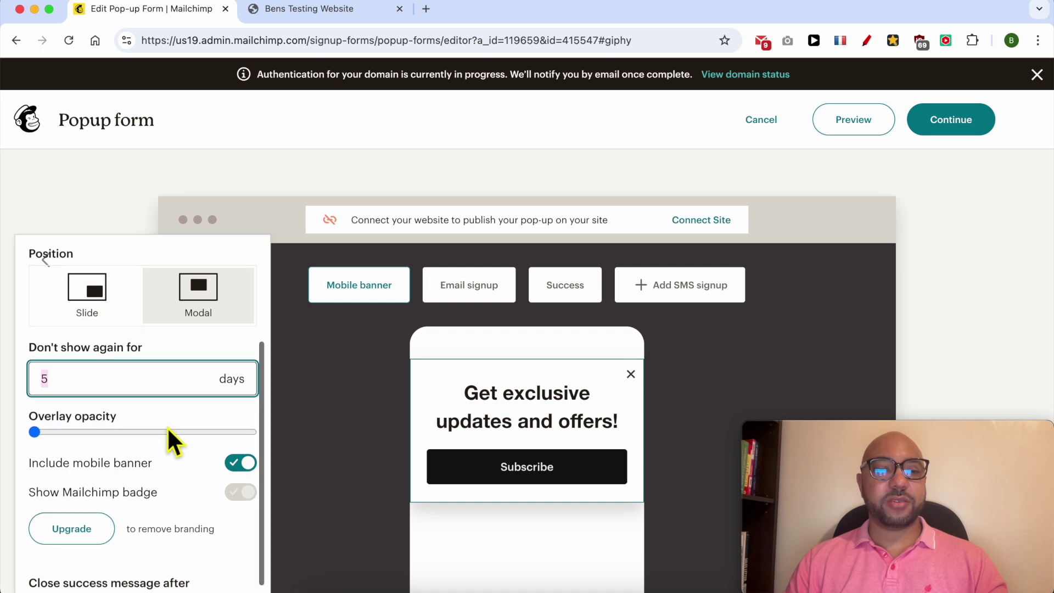
{"action": "scroll", "coordinate": [170, 433], "scroll_direction": "down", "scroll_amount": 1}
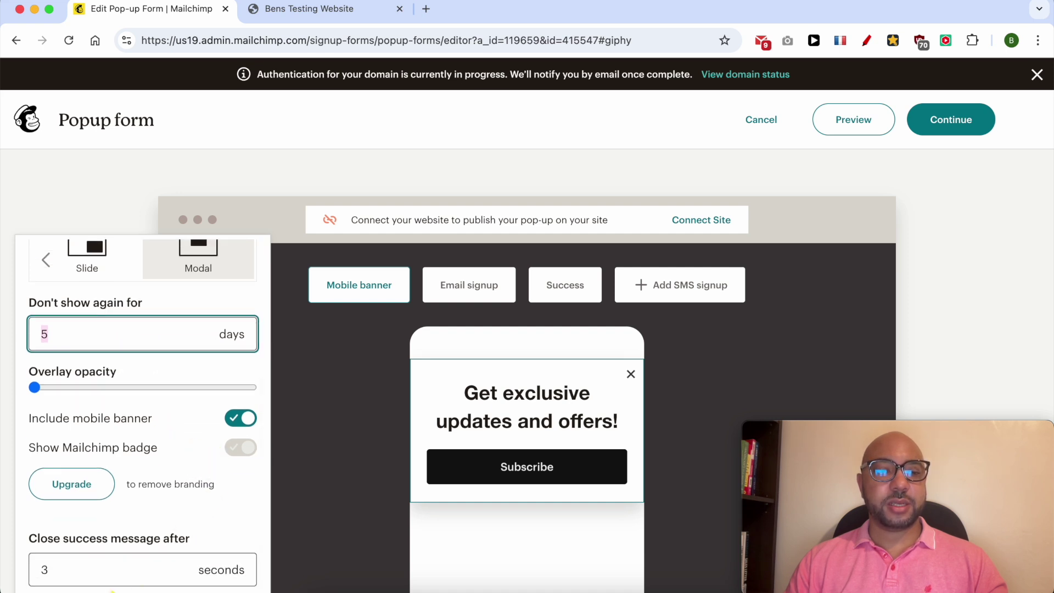
Close settings and review the Email signup and Success confirmation views of the pop-up.
{"action": "key", "text": "Escape"}
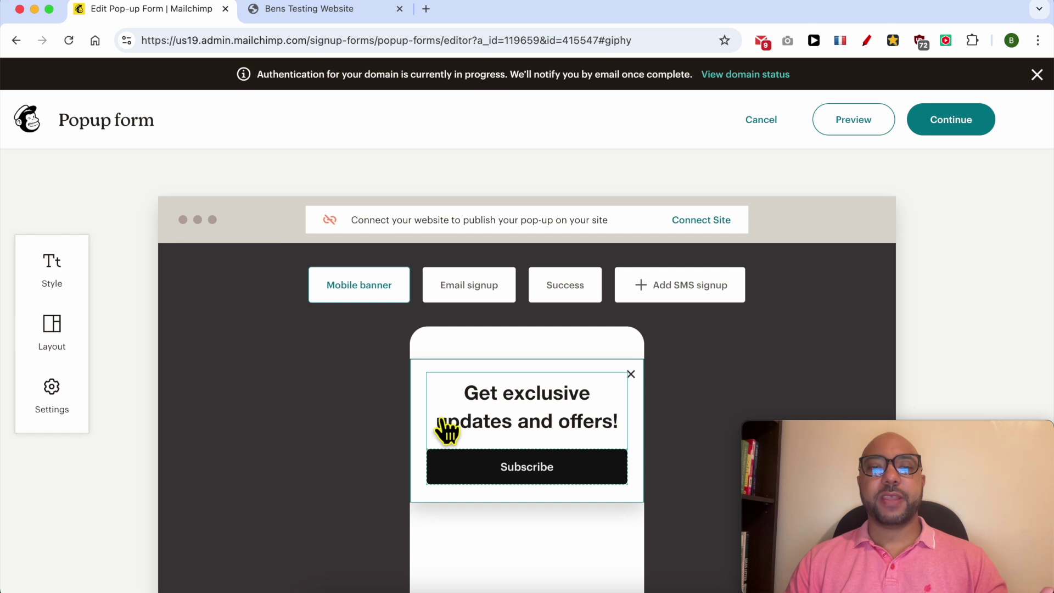
{"action": "left_click", "coordinate": [470, 293]}
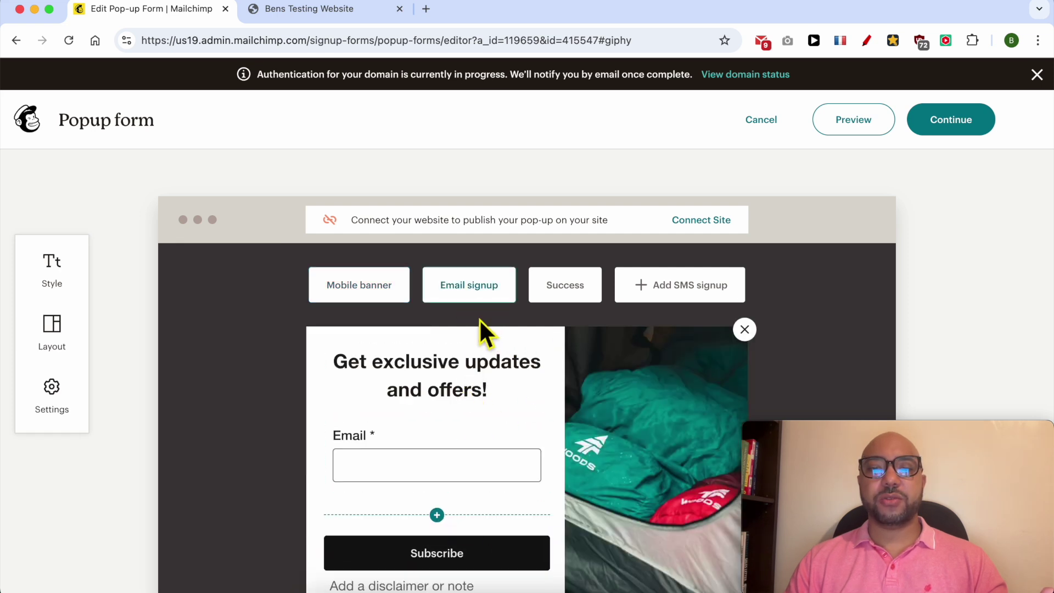
{"action": "mouse_move", "coordinate": [596, 404]}
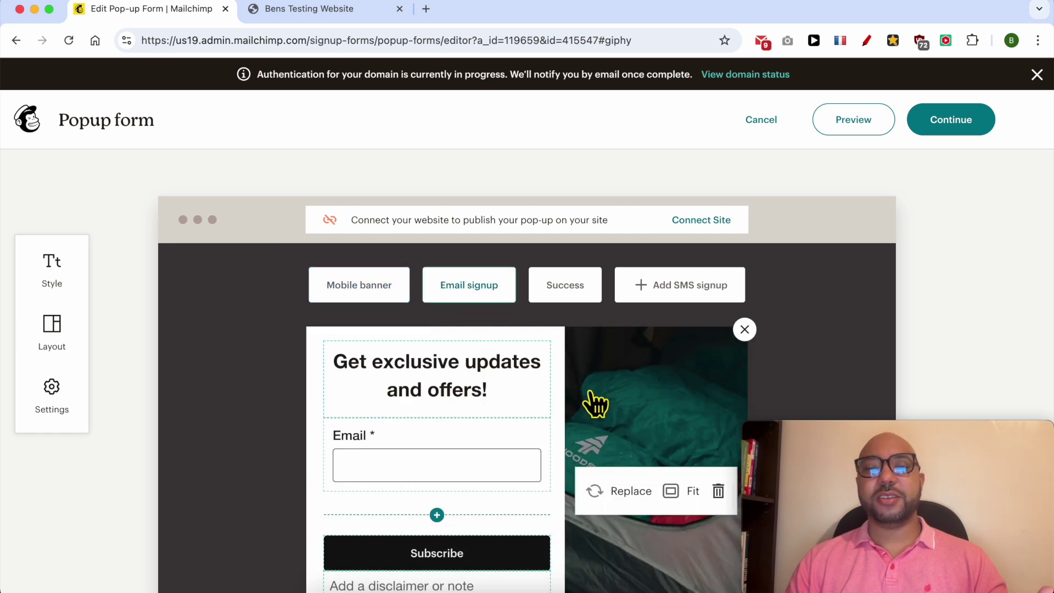
{"action": "left_click", "coordinate": [570, 299]}
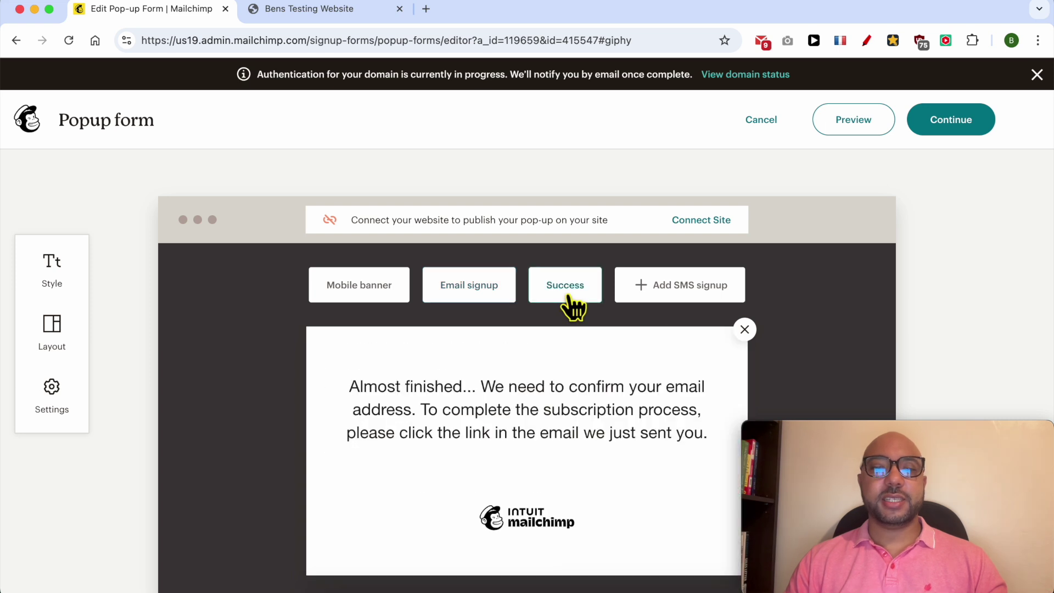
{"action": "left_click", "coordinate": [501, 436]}
{"action": "triple_click", "coordinate": [395, 435]}
Preview the pop-up on desktop and mobile, then exit the preview.
{"action": "left_click", "coordinate": [596, 409]}
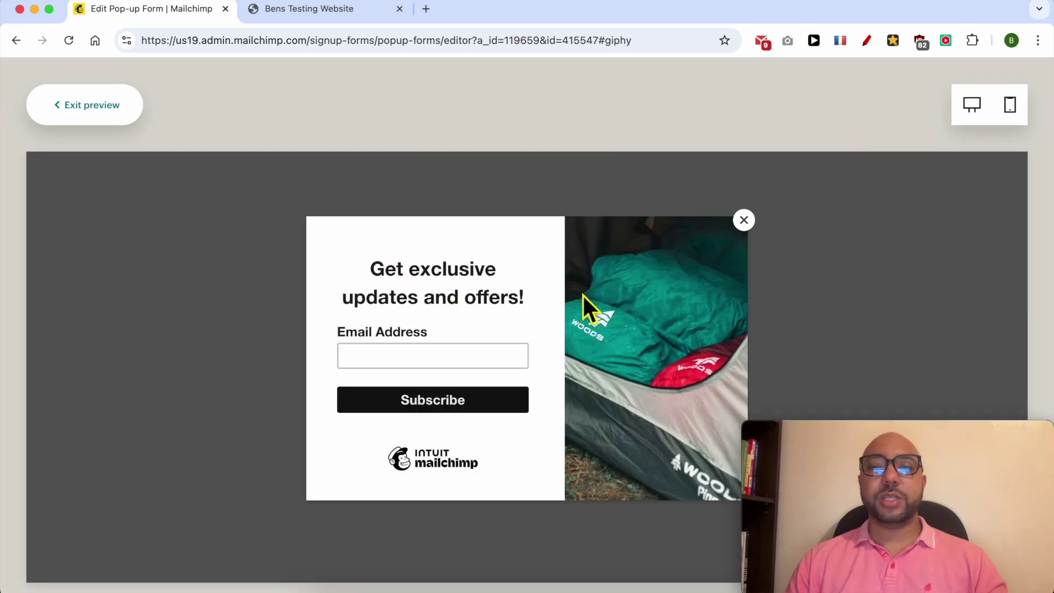
{"action": "left_click", "coordinate": [1011, 107]}
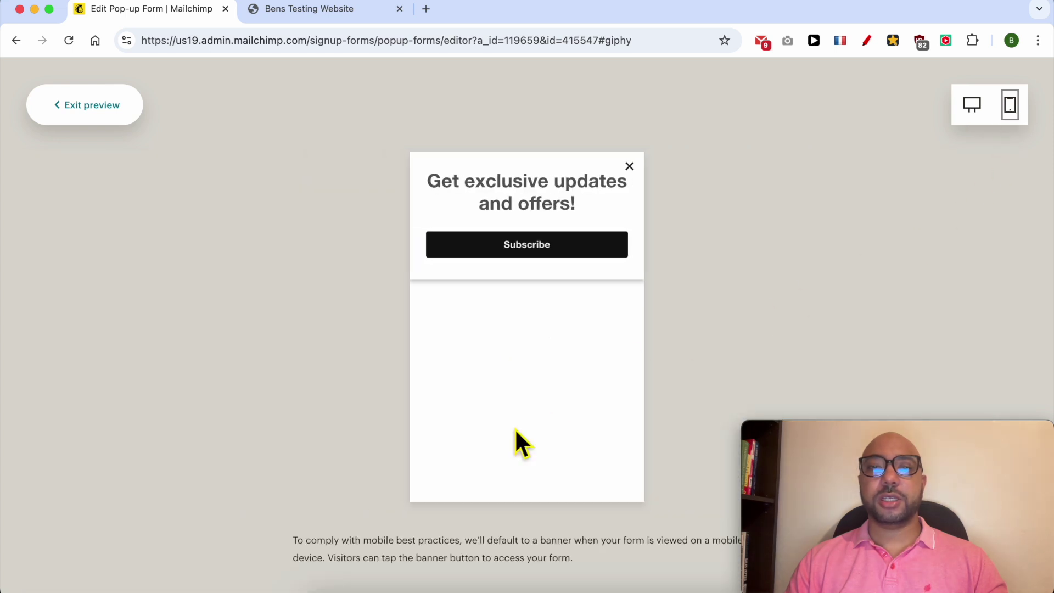
{"action": "left_click", "coordinate": [100, 120]}
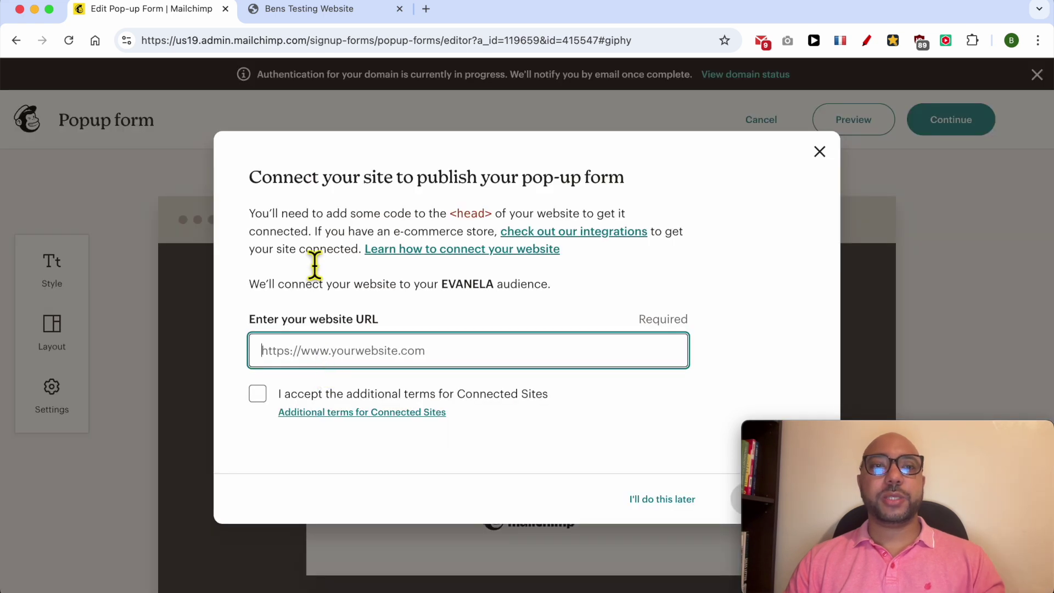
Copy the testing website's address from its tab for the Mailchimp URL field.
{"action": "left_click", "coordinate": [288, 10]}
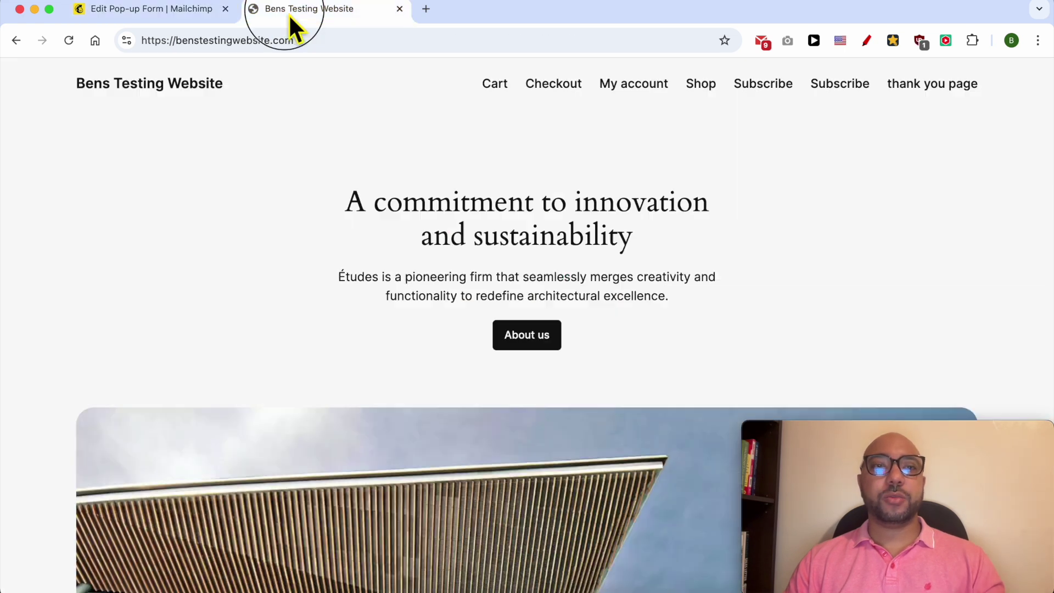
{"action": "left_click", "coordinate": [294, 40]}
{"action": "right_click", "coordinate": [287, 41]}
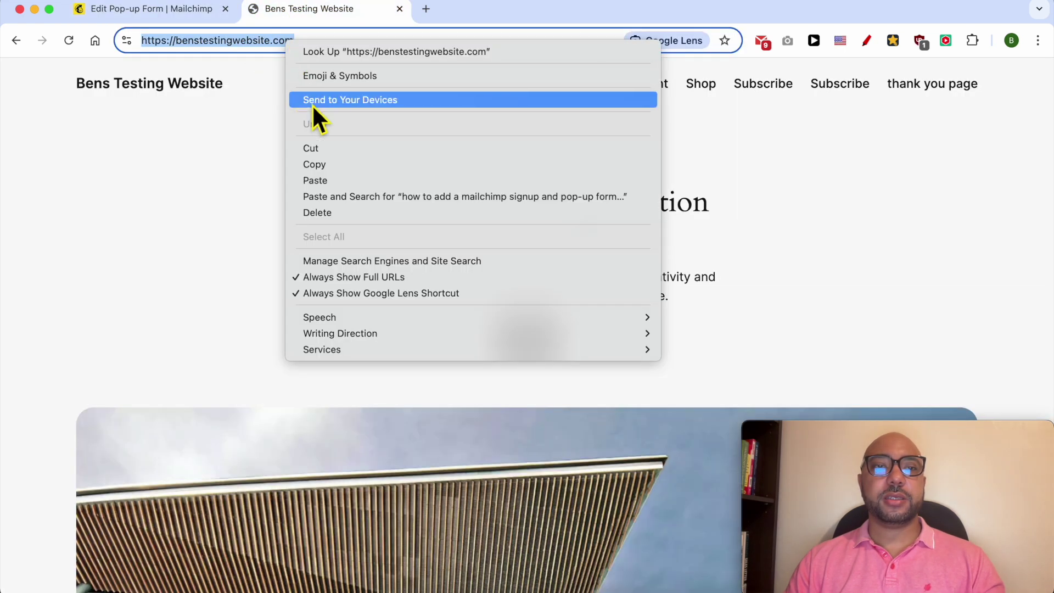
{"action": "left_click", "coordinate": [315, 165]}
{"action": "left_click", "coordinate": [151, 9]}
{"action": "right_click", "coordinate": [397, 350]}
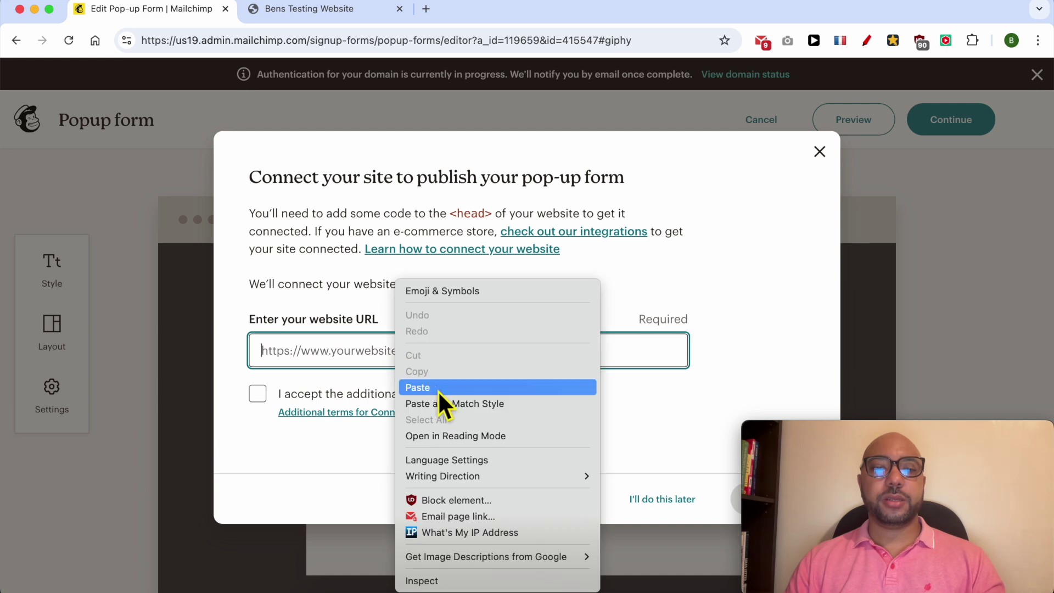
Connect benstestingwebsite.com with the Connected Sites terms accepted.
{"action": "left_click", "coordinate": [437, 389]}
{"action": "left_click", "coordinate": [258, 393]}
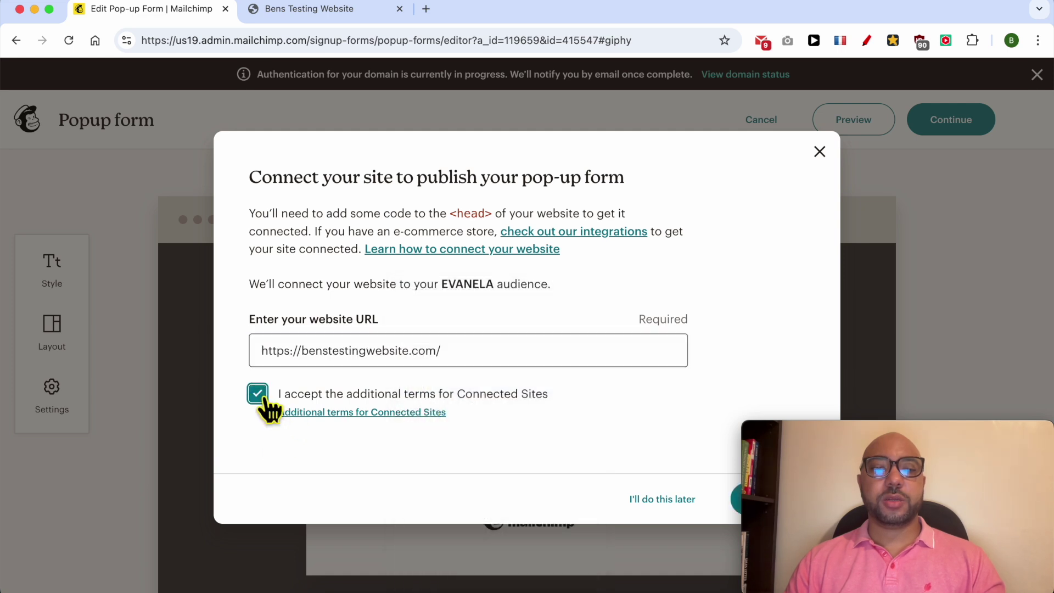
{"action": "left_click_drag", "start_coordinate": [835, 430], "coordinate": [932, 434]}
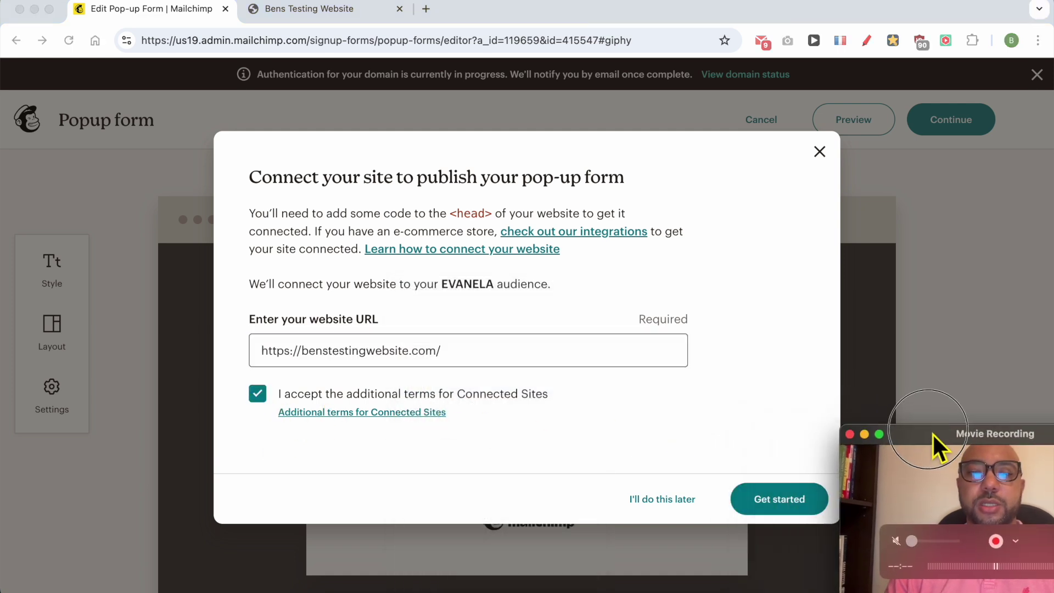
{"action": "left_click", "coordinate": [780, 500]}
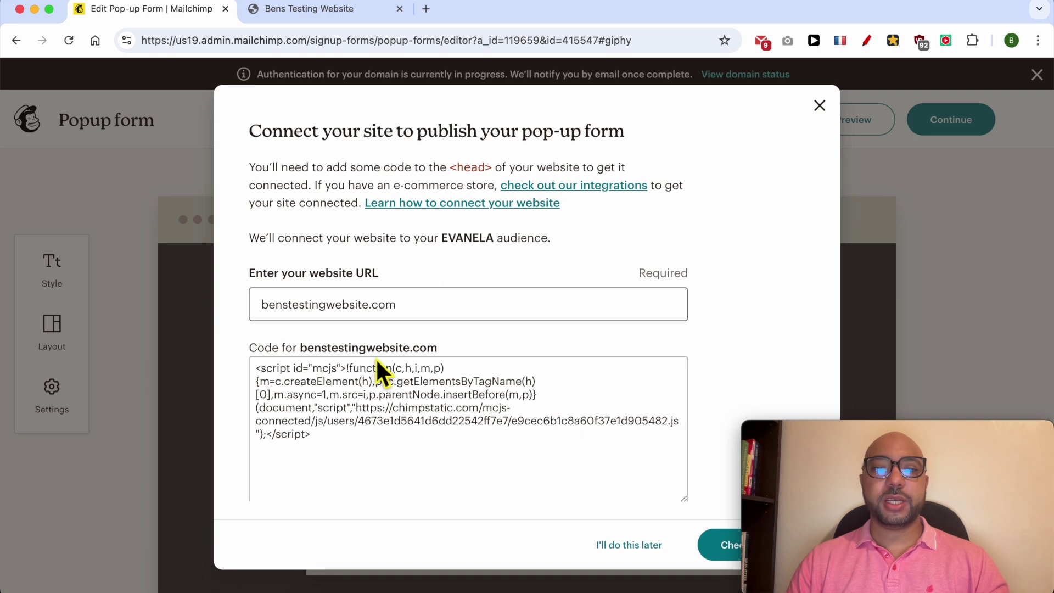
Copy the generated head script code.
{"action": "left_click_drag", "start_coordinate": [409, 457], "coordinate": [264, 331]}
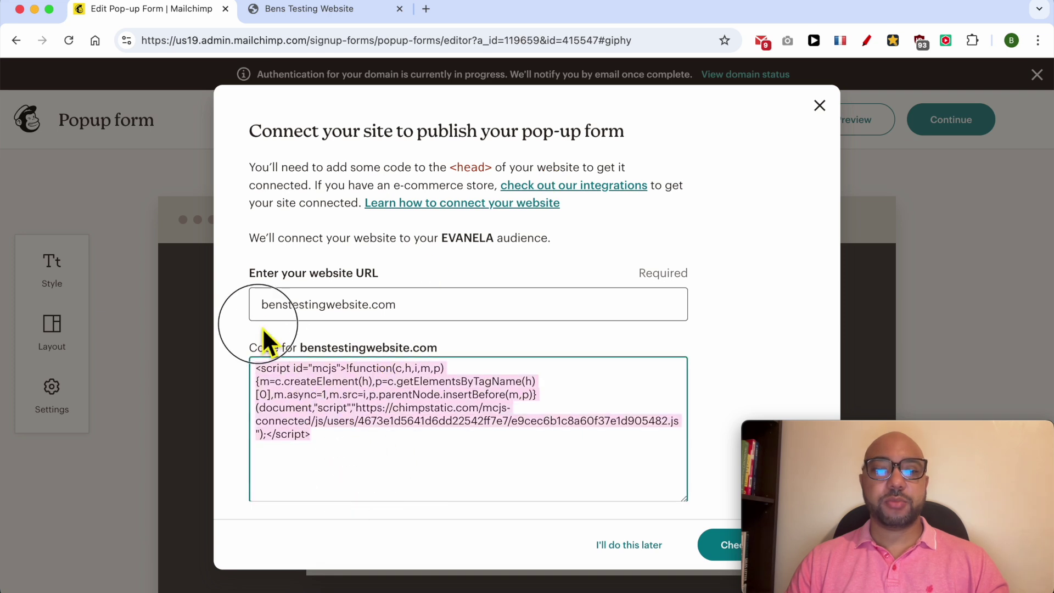
{"action": "right_click", "coordinate": [341, 403]}
{"action": "left_click", "coordinate": [347, 373]}
Log in to the testing site's /wp-admin and review Mailchimp's note about head code.
{"action": "left_click", "coordinate": [335, 14]}
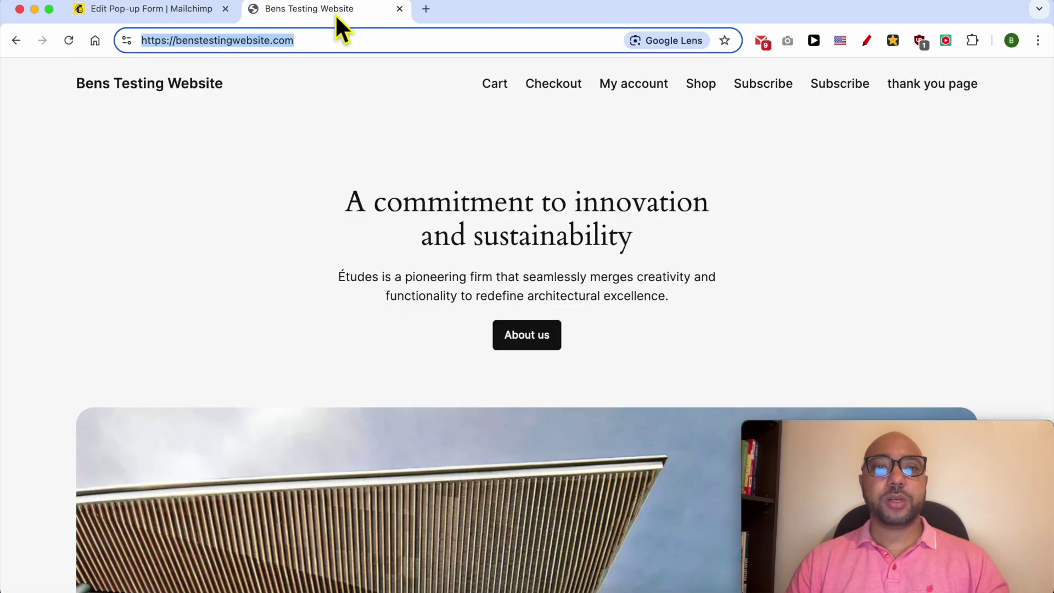
{"action": "left_click", "coordinate": [338, 44]}
{"action": "type", "text": "/wp"}
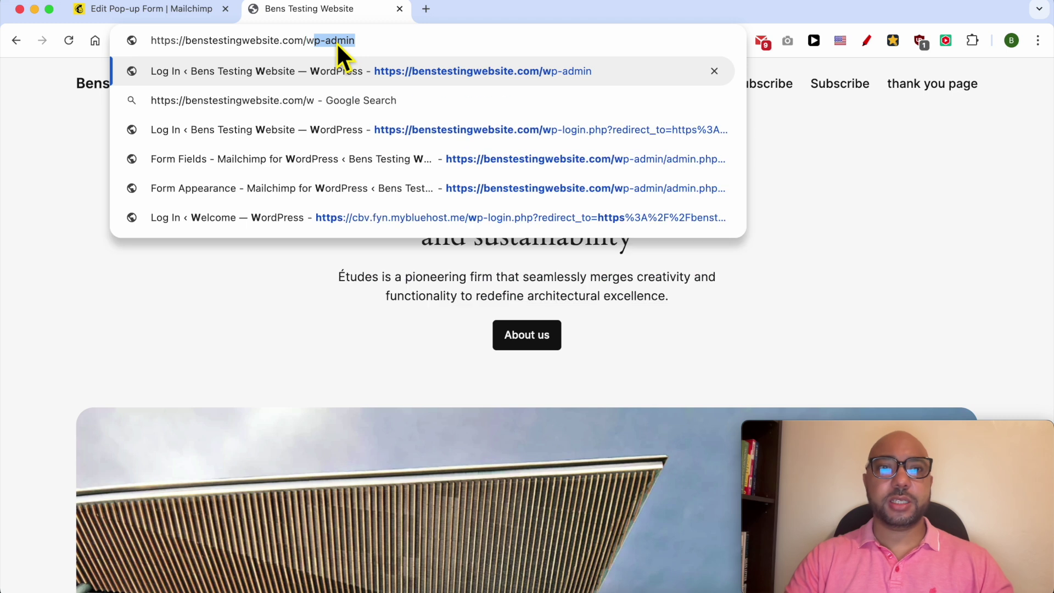
{"action": "key", "text": "Return"}
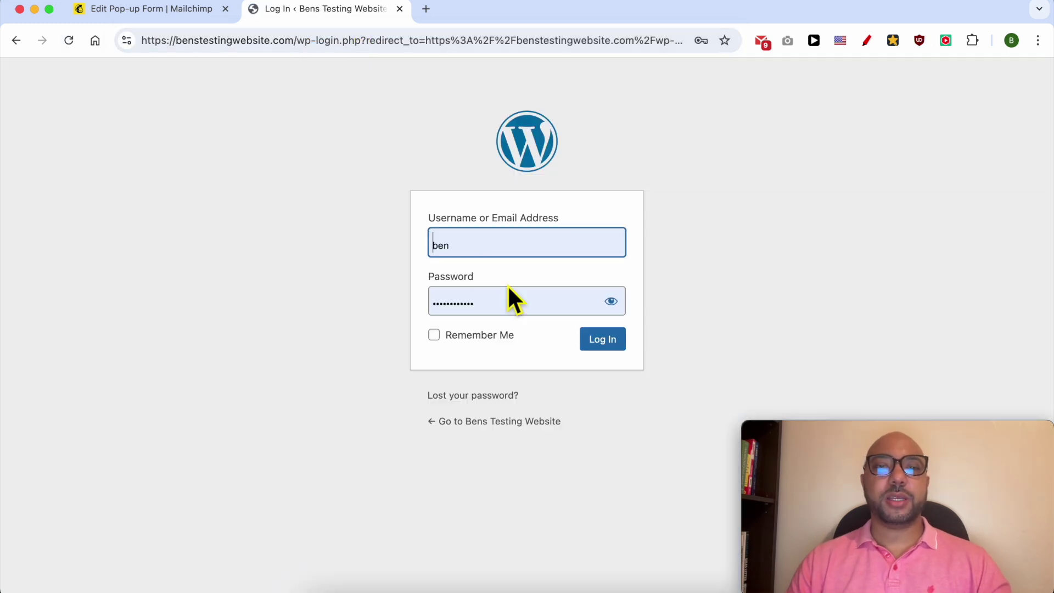
{"action": "left_click", "coordinate": [512, 300]}
{"action": "left_click", "coordinate": [167, 15]}
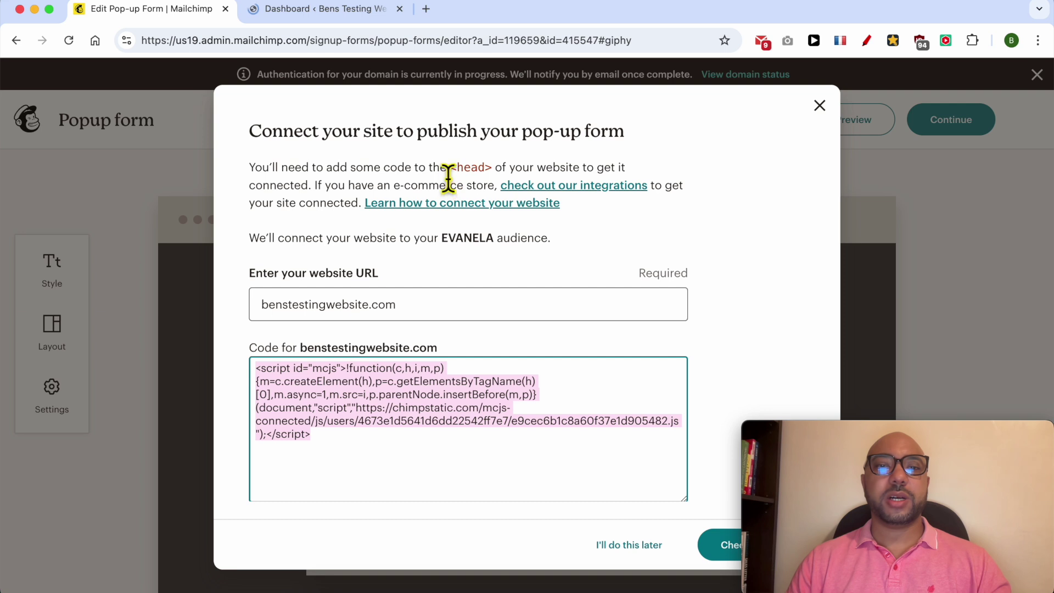
{"action": "left_click_drag", "start_coordinate": [334, 176], "coordinate": [505, 181]}
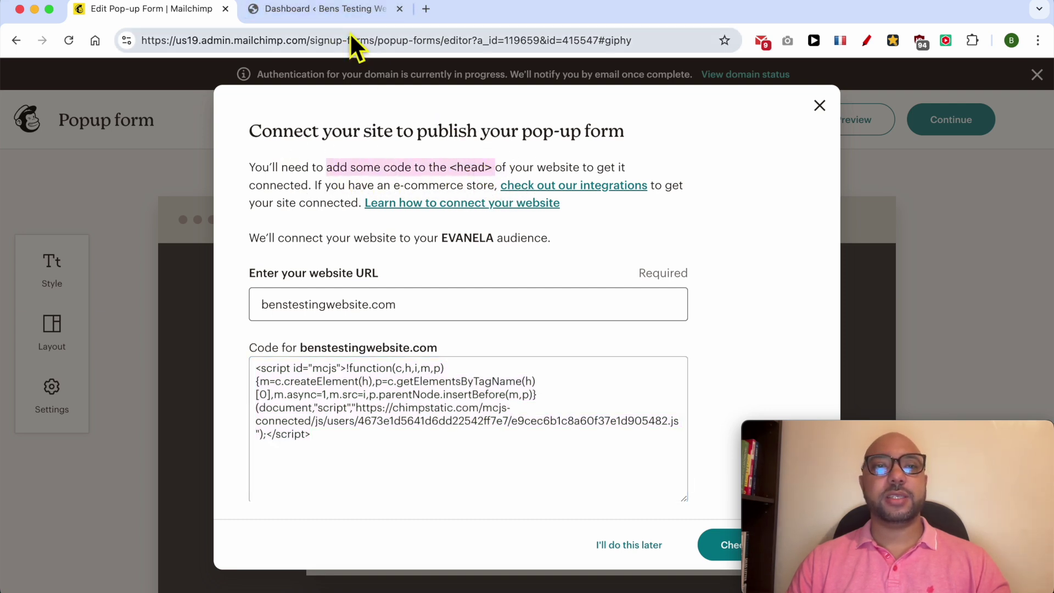
Install and activate the Head & Footer Code plugin from Add New Plugin.
{"action": "left_click", "coordinate": [323, 9]}
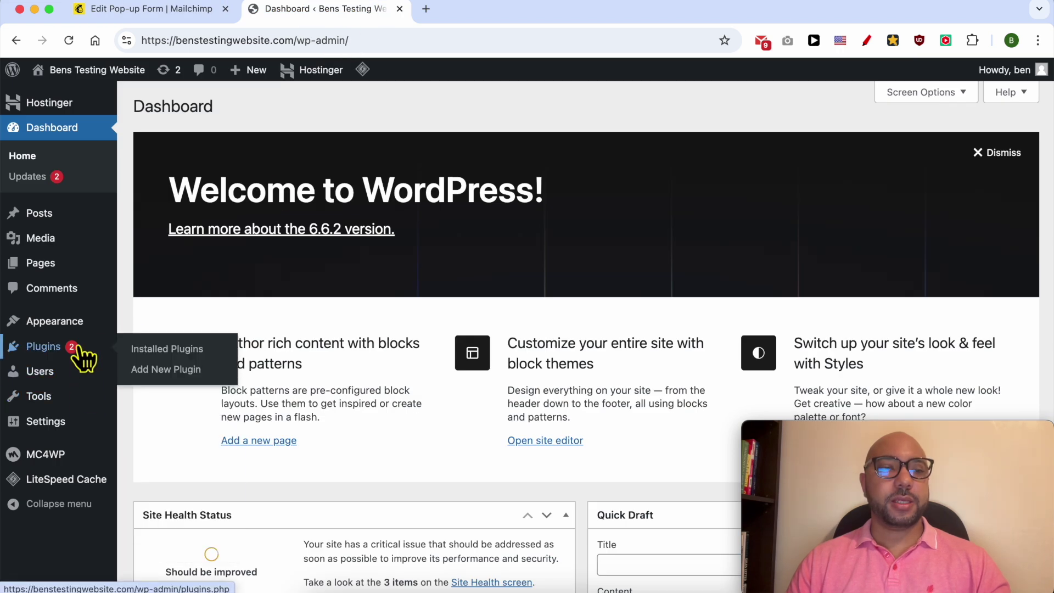
{"action": "left_click", "coordinate": [162, 369]}
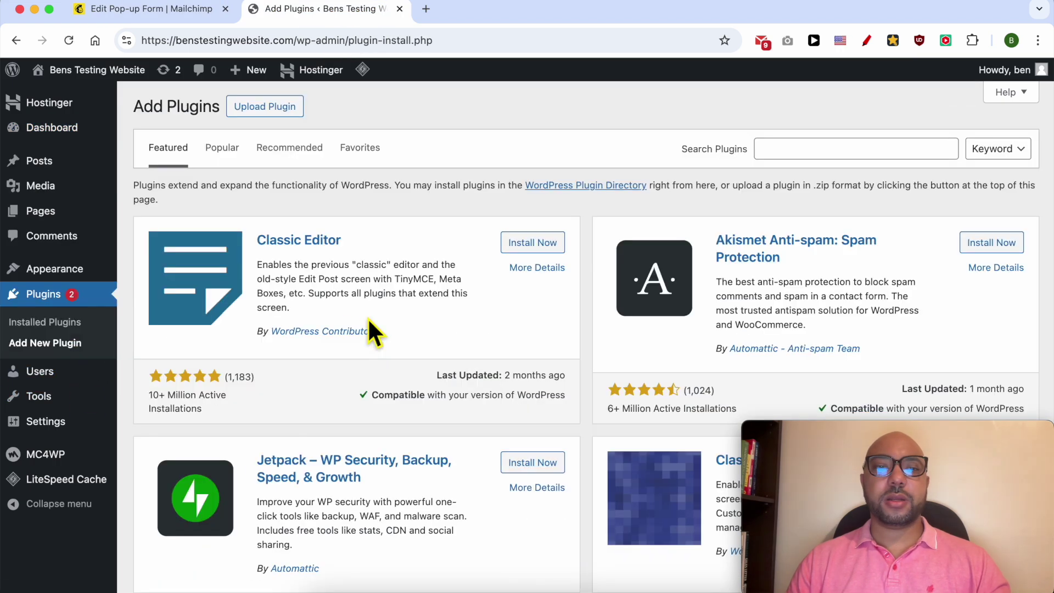
{"action": "left_click", "coordinate": [811, 158]}
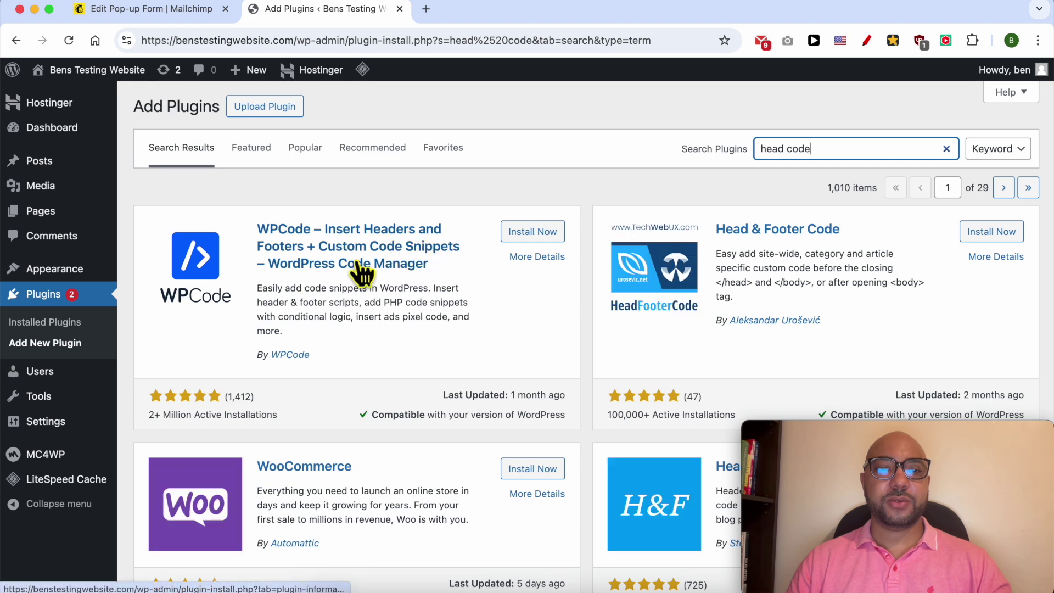
{"action": "left_click", "coordinate": [963, 239]}
{"action": "left_click_drag", "start_coordinate": [841, 324], "coordinate": [719, 329]}
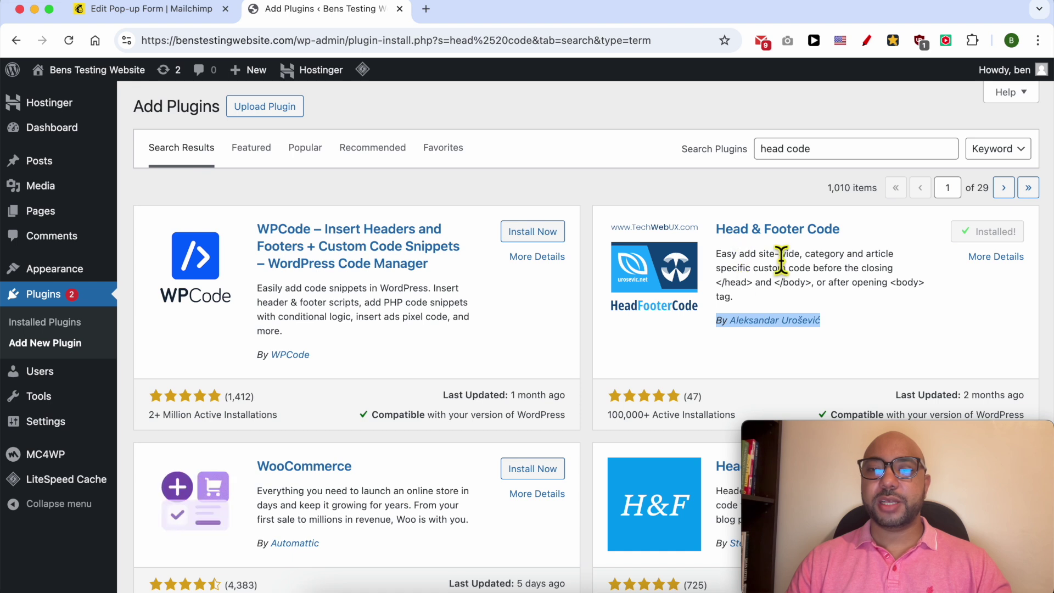
{"action": "left_click", "coordinate": [997, 235]}
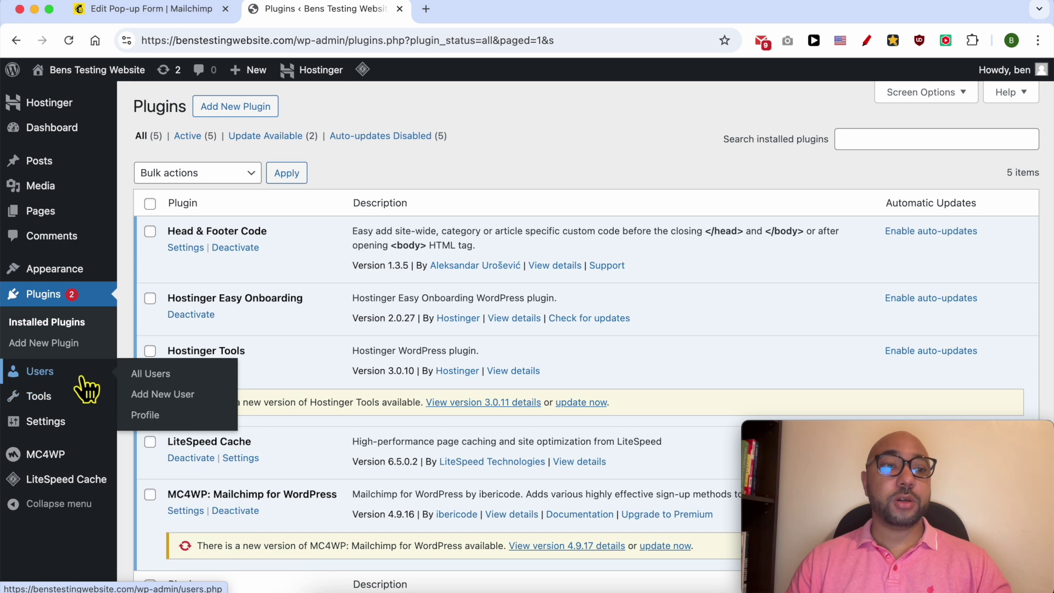
{"action": "mouse_move", "coordinate": [74, 403]}
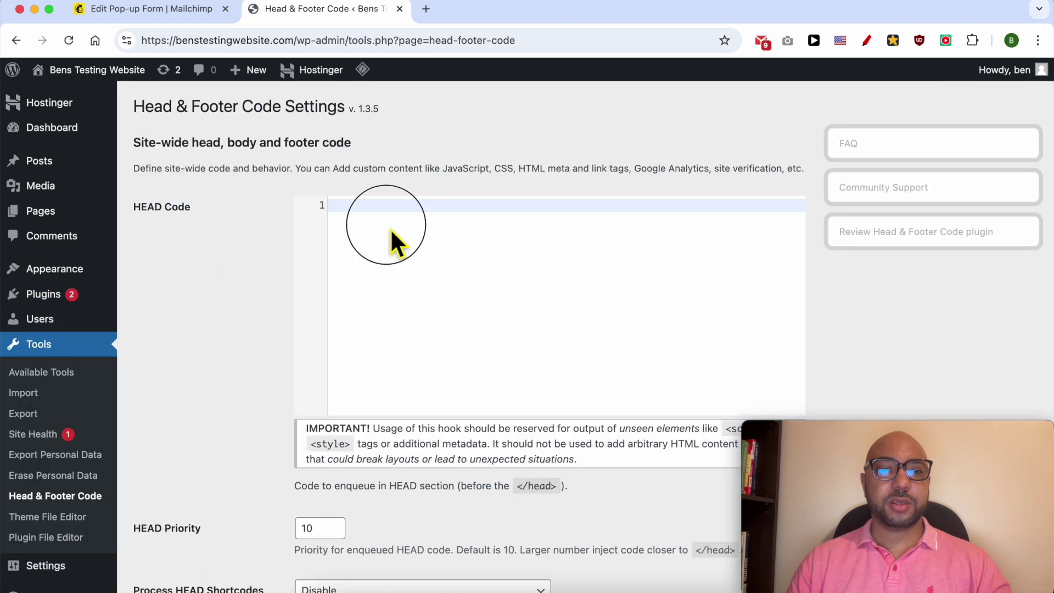
Paste the Mailchimp script into the Tools > Head & Footer Code HEAD Code editor.
{"action": "right_click", "coordinate": [399, 212]}
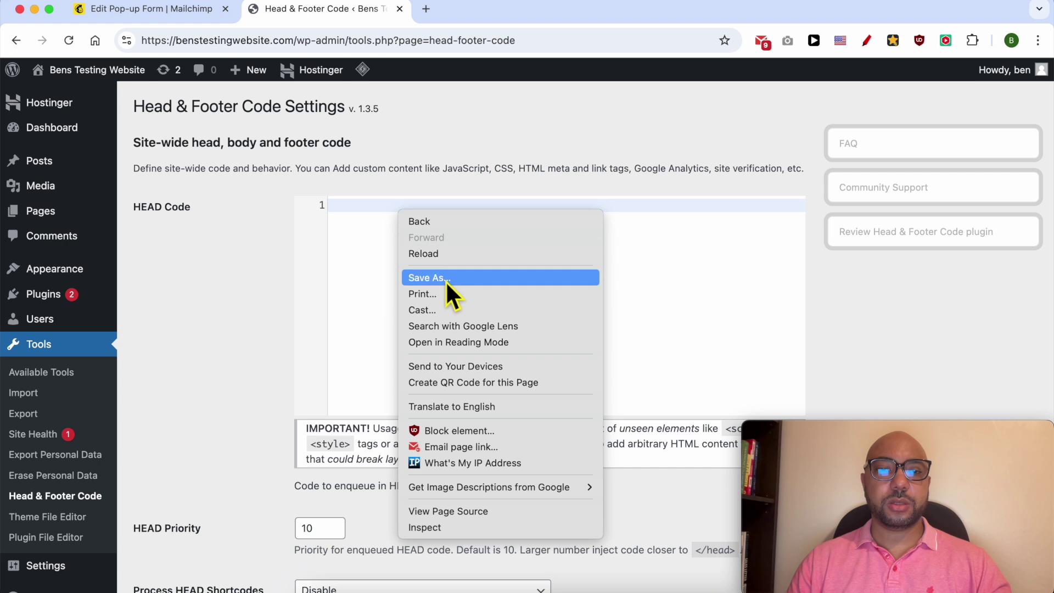
{"action": "left_click", "coordinate": [377, 262]}
{"action": "key", "text": "super+v"}
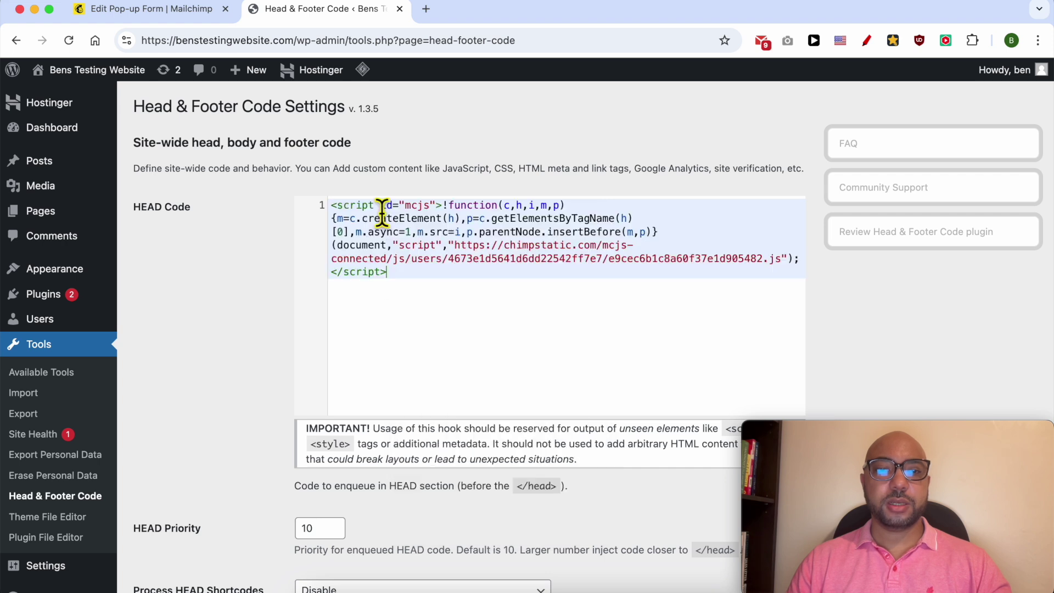
{"action": "scroll", "coordinate": [479, 325], "scroll_direction": "down", "scroll_amount": 10}
{"action": "scroll", "coordinate": [479, 327], "scroll_direction": "down", "scroll_amount": 20}
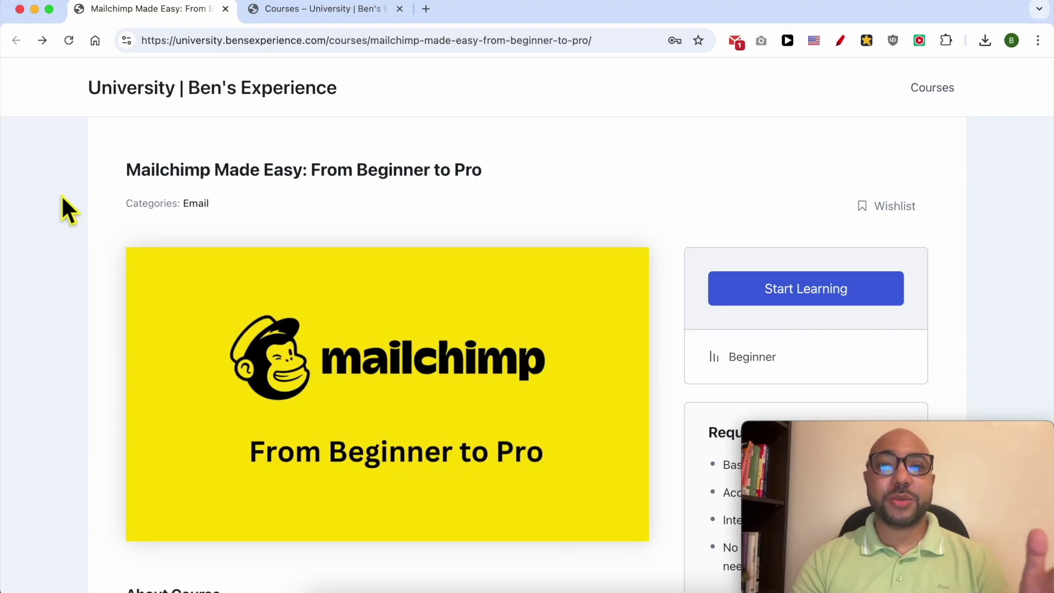
Expand the course sections from Audience Management through Troubleshooting and Maintenance.
{"action": "scroll", "coordinate": [63, 199], "scroll_direction": "down", "scroll_amount": 8}
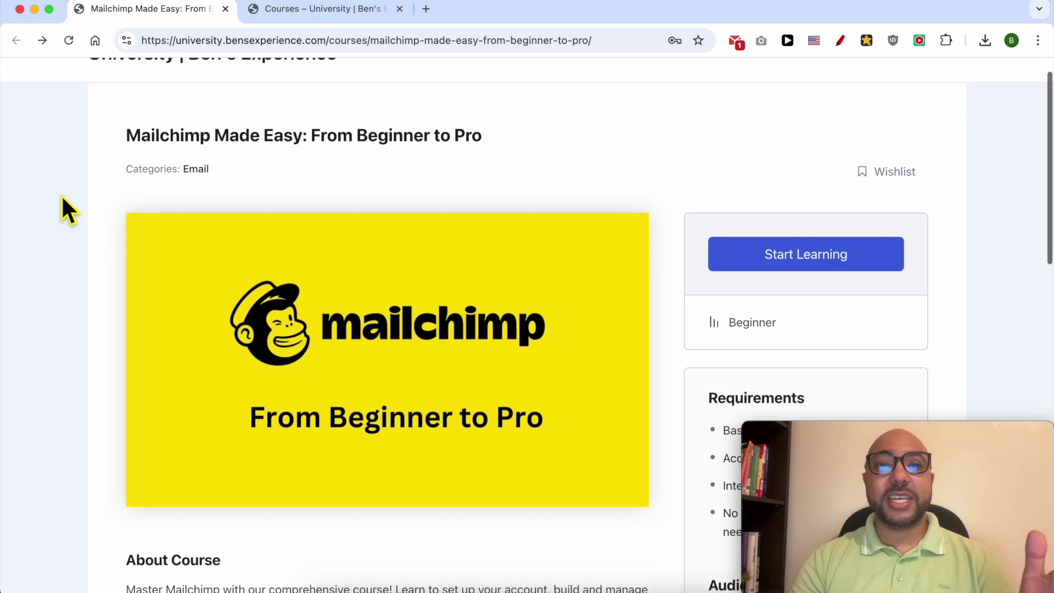
{"action": "scroll", "coordinate": [63, 199], "scroll_direction": "down", "scroll_amount": 1}
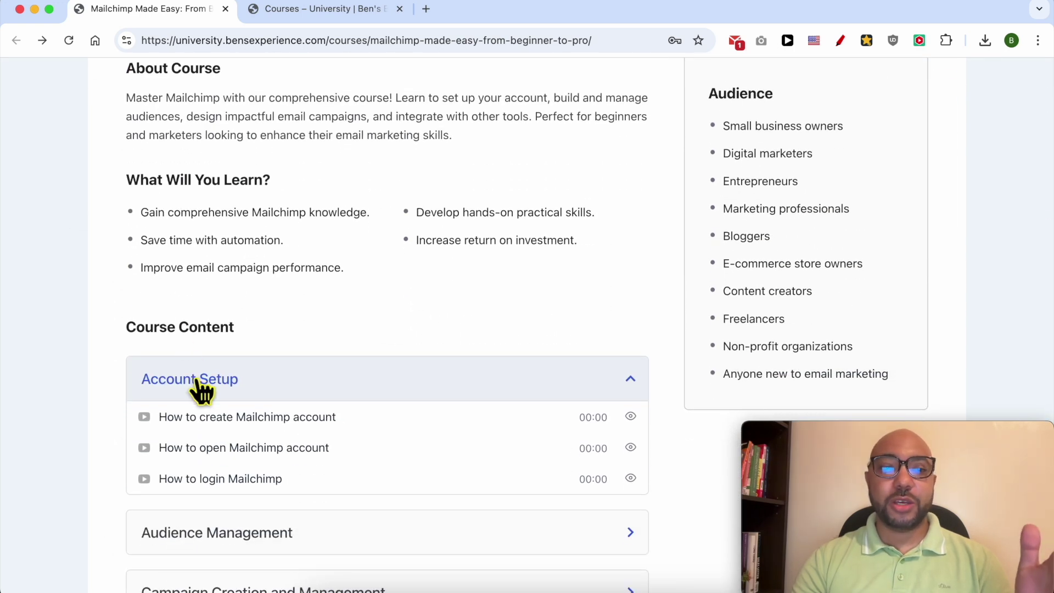
{"action": "scroll", "coordinate": [202, 389], "scroll_direction": "down", "scroll_amount": 3}
{"action": "left_click", "coordinate": [283, 381]}
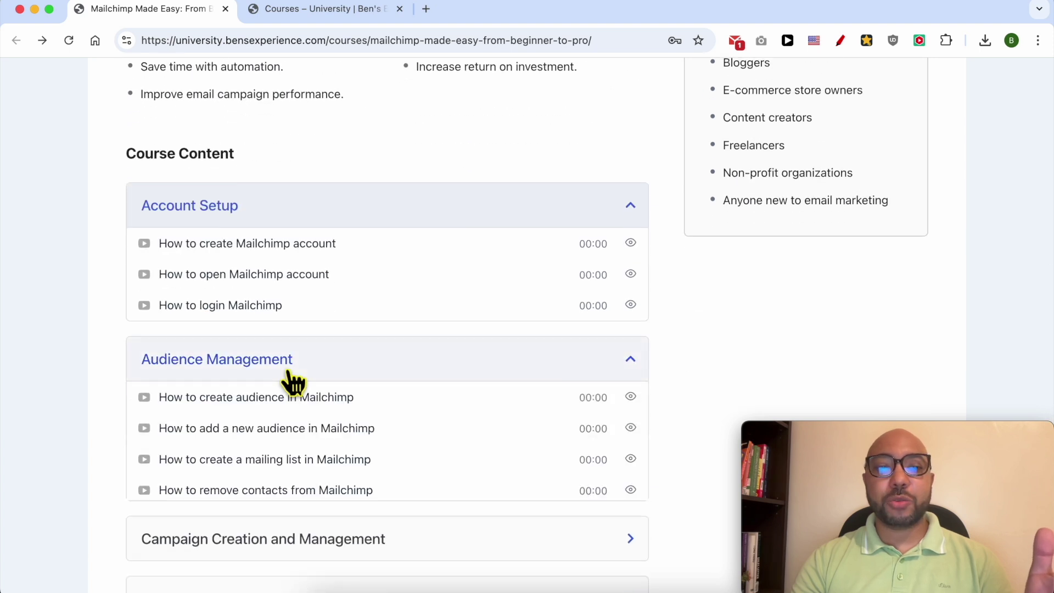
{"action": "scroll", "coordinate": [293, 382], "scroll_direction": "down", "scroll_amount": 2}
{"action": "scroll", "coordinate": [294, 381], "scroll_direction": "down", "scroll_amount": 3}
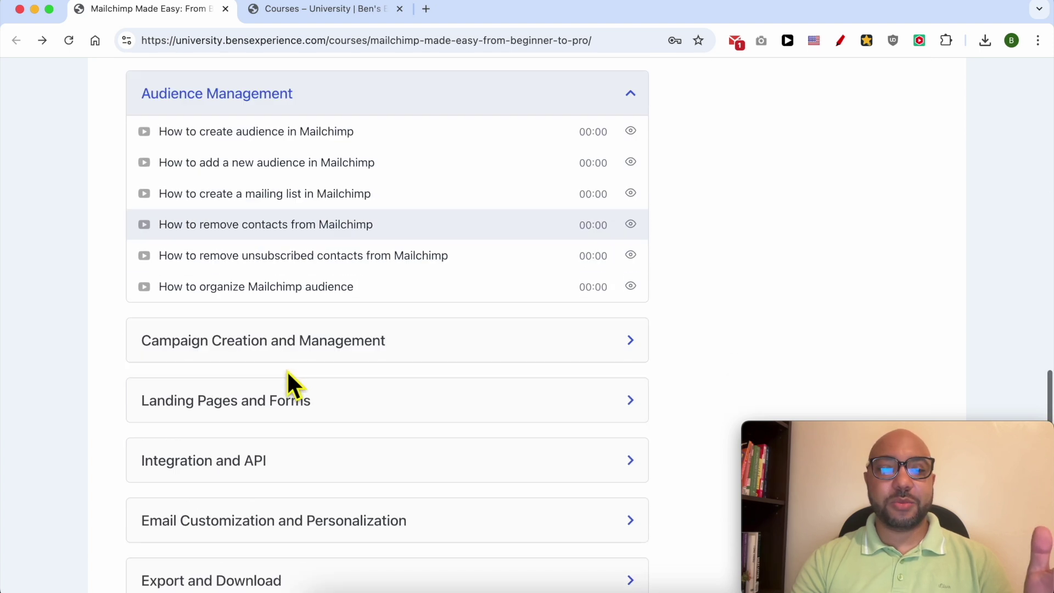
{"action": "left_click", "coordinate": [313, 283]}
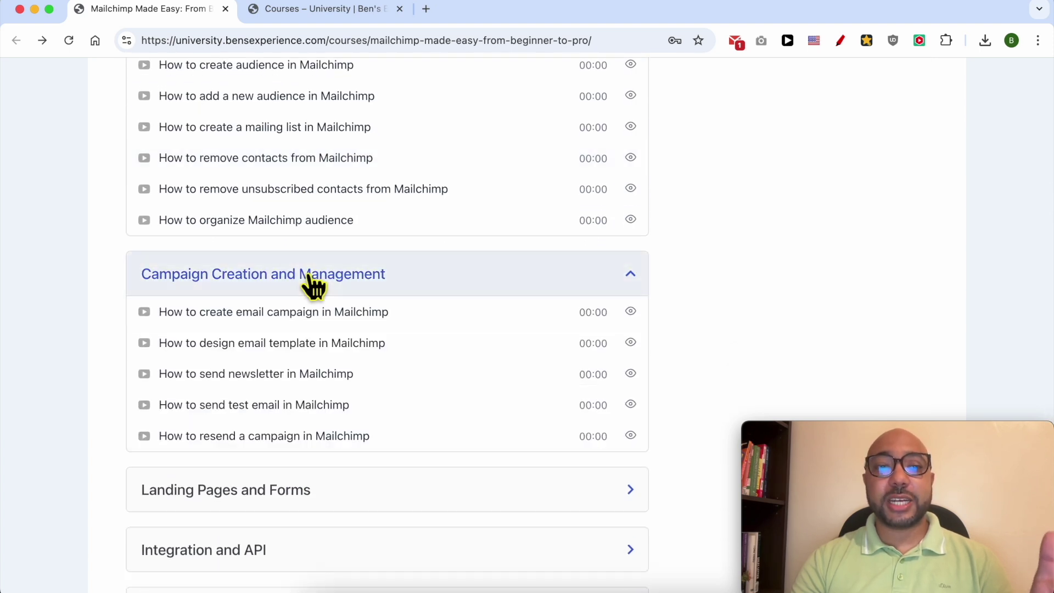
{"action": "scroll", "coordinate": [313, 283], "scroll_direction": "down", "scroll_amount": 5}
{"action": "left_click", "coordinate": [291, 246]}
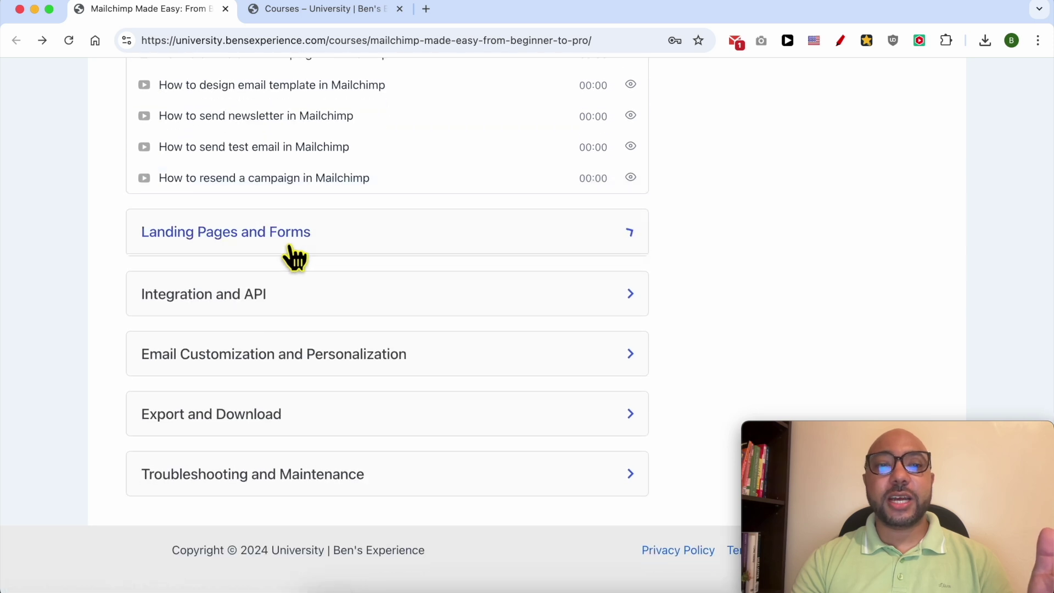
{"action": "scroll", "coordinate": [294, 256], "scroll_direction": "down", "scroll_amount": 4}
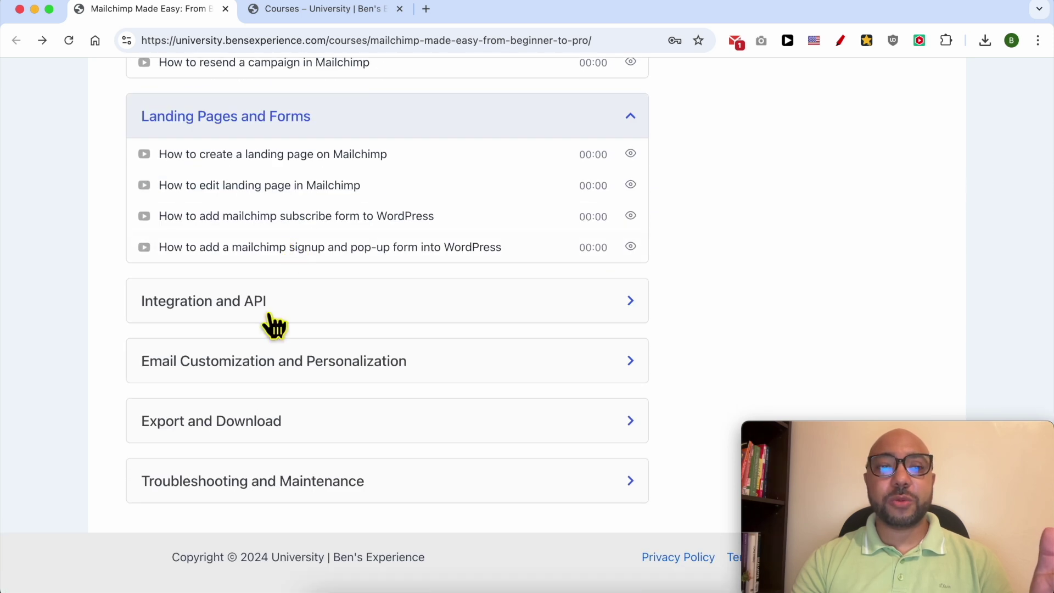
{"action": "scroll", "coordinate": [273, 322], "scroll_direction": "up", "scroll_amount": 3}
{"action": "left_click", "coordinate": [251, 389]}
{"action": "scroll", "coordinate": [247, 393], "scroll_direction": "down", "scroll_amount": 4}
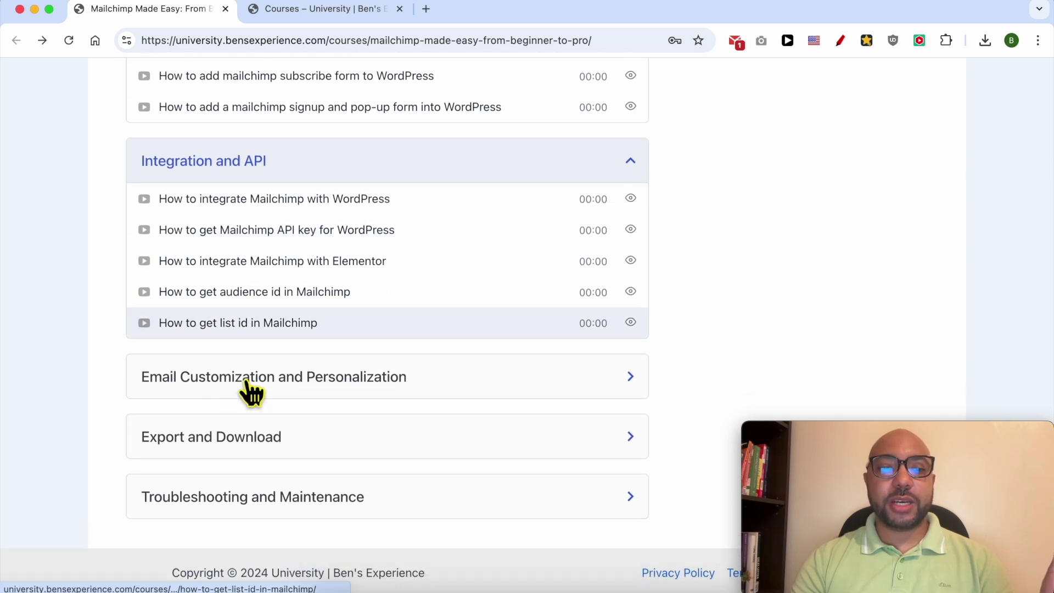
{"action": "left_click", "coordinate": [253, 385]}
{"action": "scroll", "coordinate": [254, 389], "scroll_direction": "down", "scroll_amount": 2}
{"action": "scroll", "coordinate": [254, 388], "scroll_direction": "down", "scroll_amount": 3}
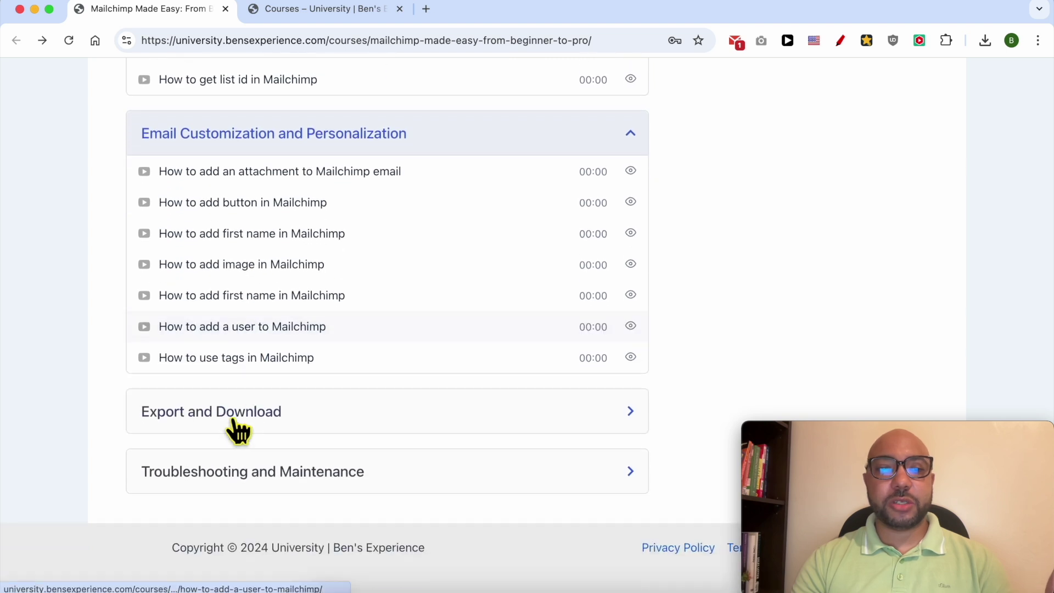
{"action": "left_click", "coordinate": [236, 413]}
{"action": "scroll", "coordinate": [238, 429], "scroll_direction": "down", "scroll_amount": 2}
{"action": "left_click", "coordinate": [222, 486]}
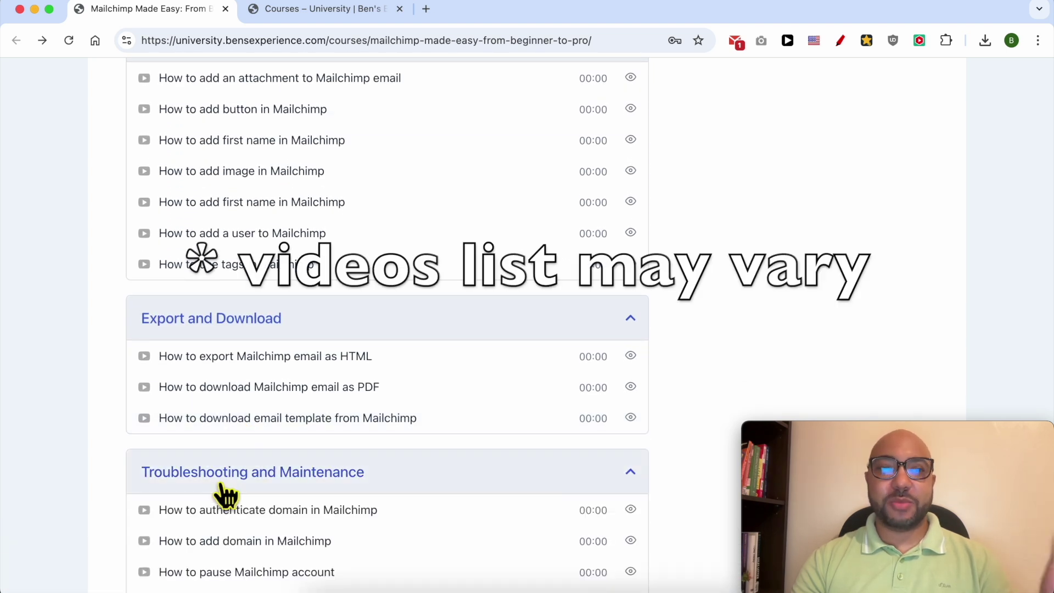
{"action": "scroll", "coordinate": [222, 486], "scroll_direction": "down", "scroll_amount": 3}
{"action": "scroll", "coordinate": [220, 486], "scroll_direction": "up", "scroll_amount": 15}
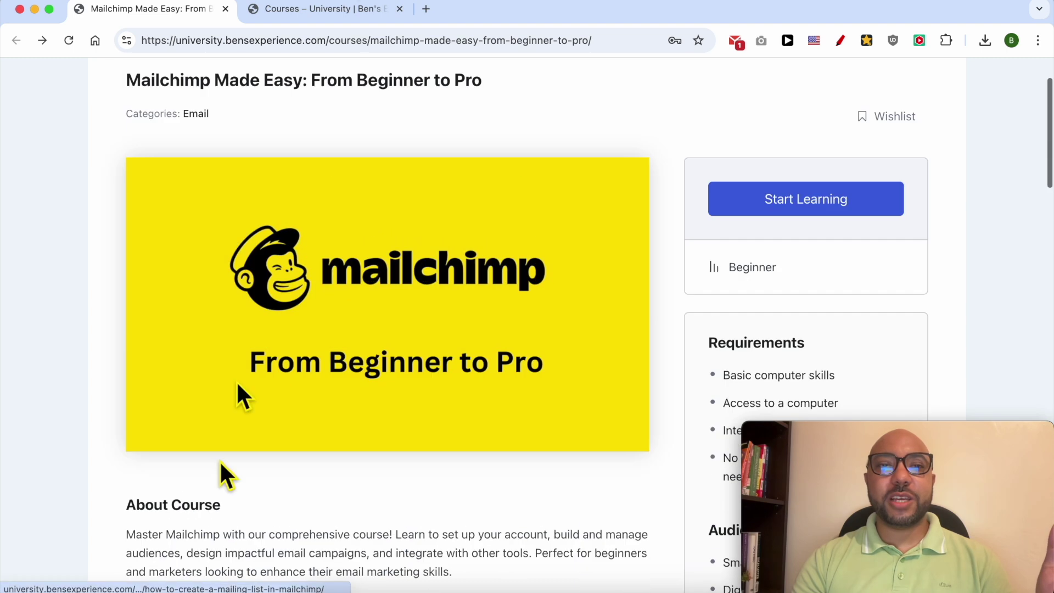
Switch to the Courses – University page and select its web address.
{"action": "left_click", "coordinate": [347, 8]}
{"action": "scroll", "coordinate": [357, 130], "scroll_direction": "down", "scroll_amount": 1}
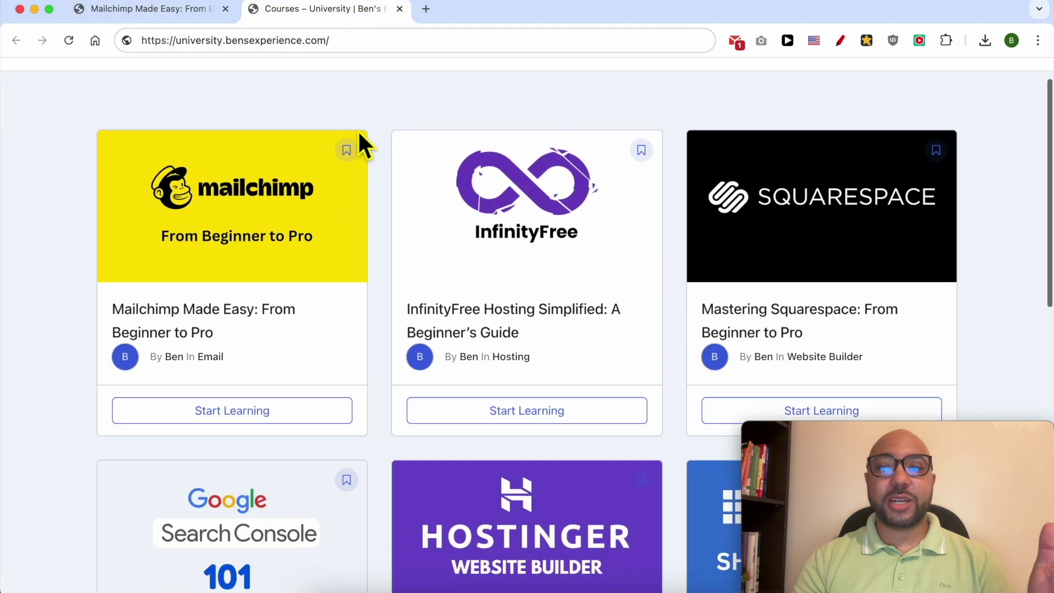
{"action": "scroll", "coordinate": [359, 132], "scroll_direction": "down", "scroll_amount": 12}
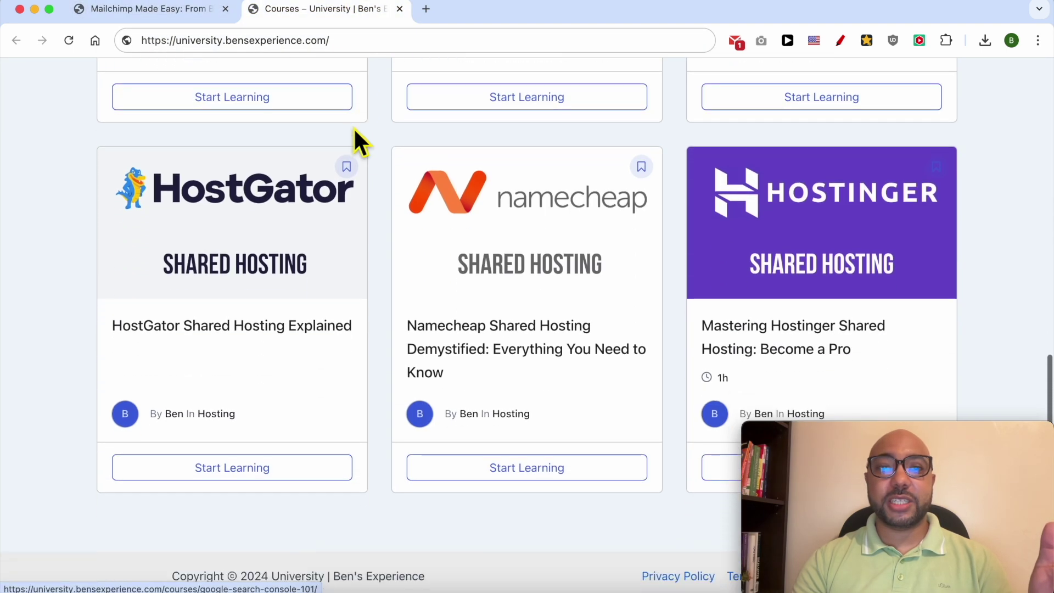
{"action": "left_click", "coordinate": [358, 41]}
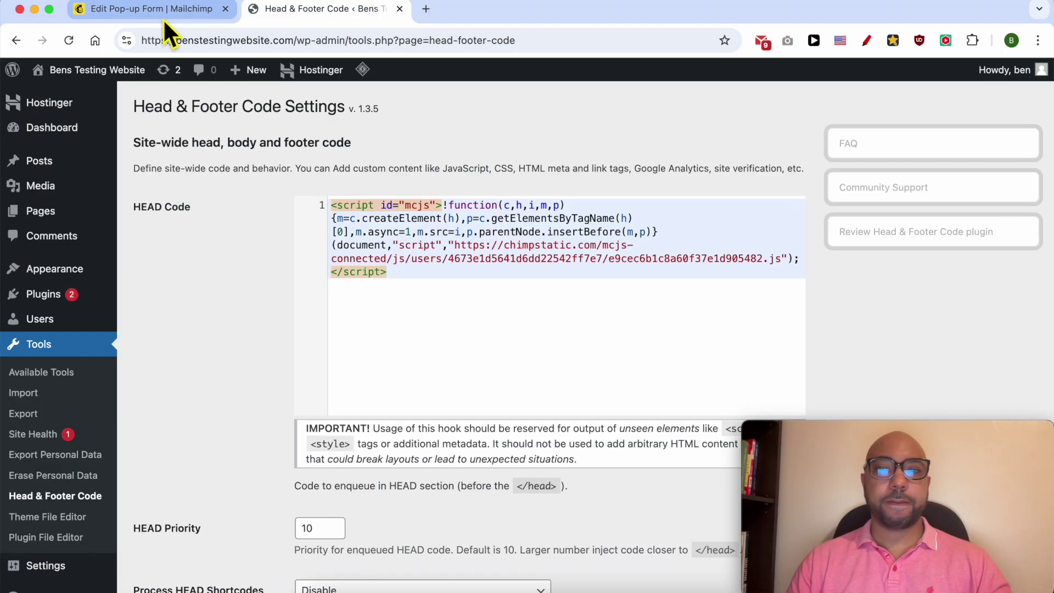
Check that benstestingwebsite.com's connection to Mailchimp works.
{"action": "left_click", "coordinate": [163, 19]}
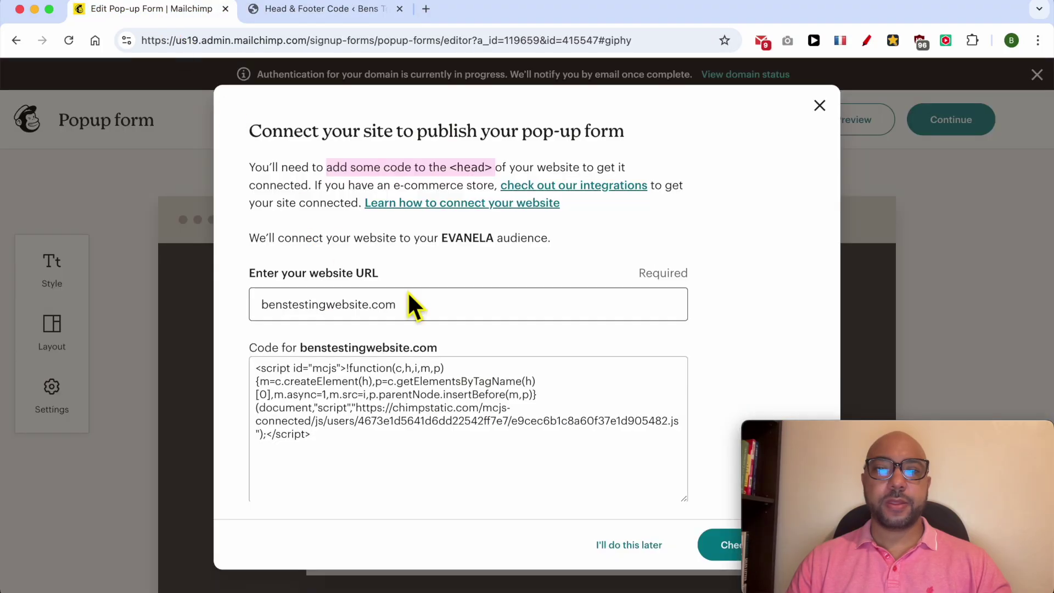
{"action": "left_click_drag", "start_coordinate": [828, 434], "coordinate": [793, 216]}
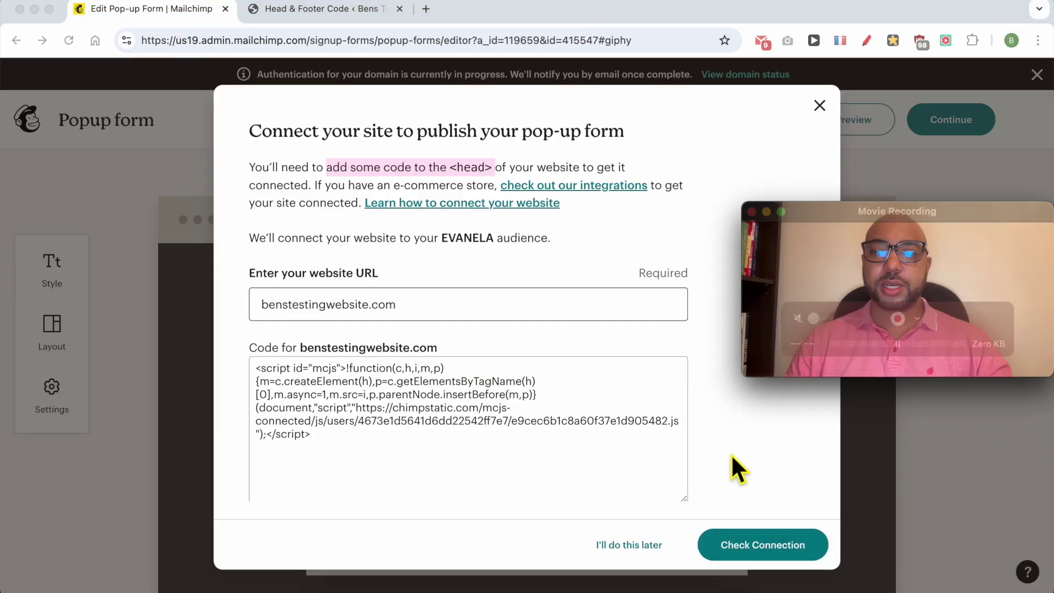
{"action": "left_click", "coordinate": [769, 560]}
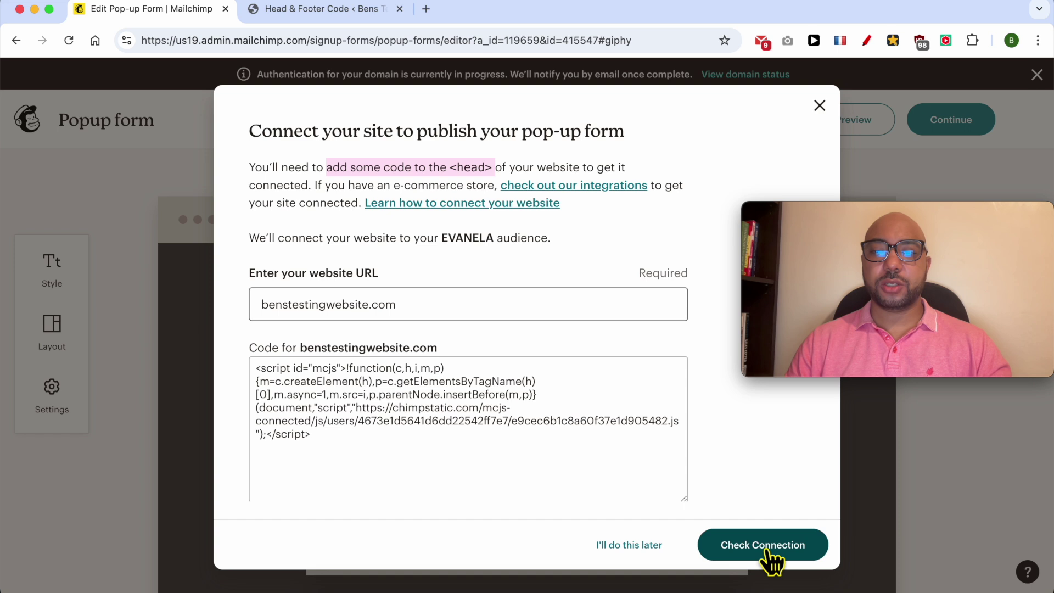
{"action": "left_click", "coordinate": [768, 559]}
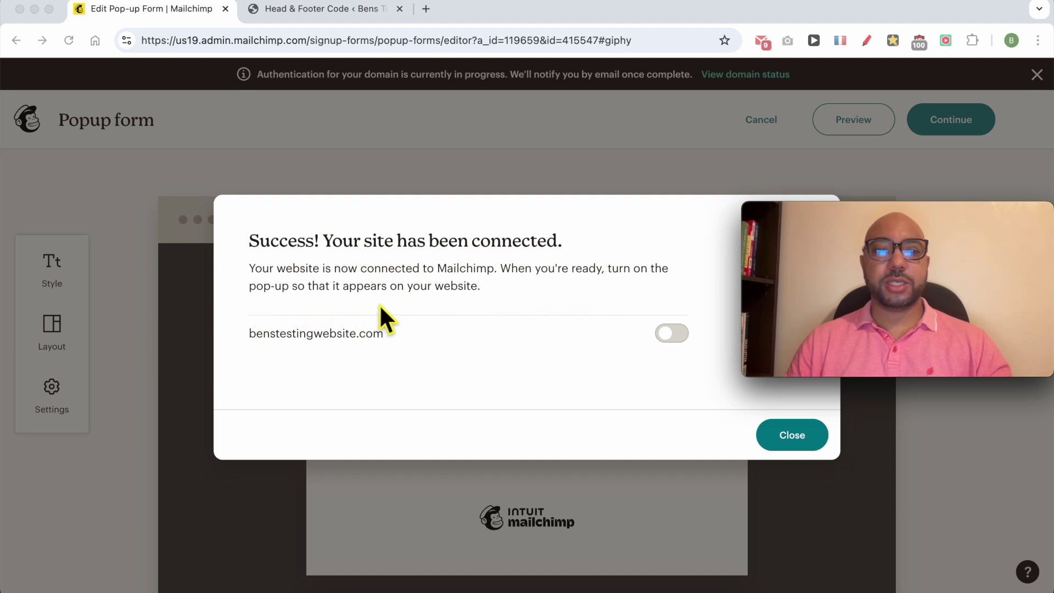
Switch the pop-up on for benstestingwebsite.com and dismiss the connection success message.
{"action": "left_click", "coordinate": [668, 338]}
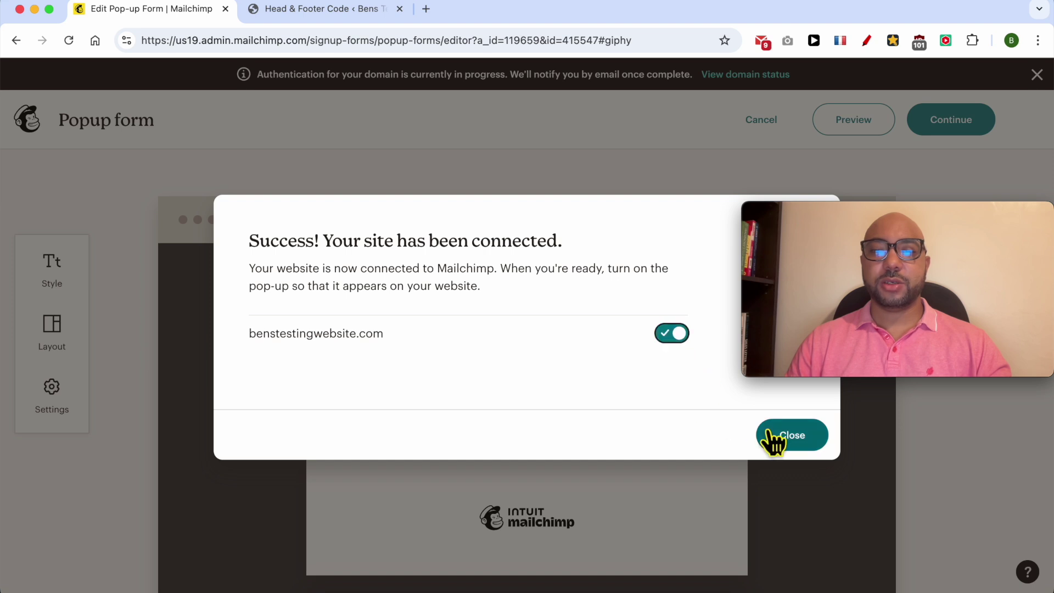
{"action": "left_click", "coordinate": [791, 442]}
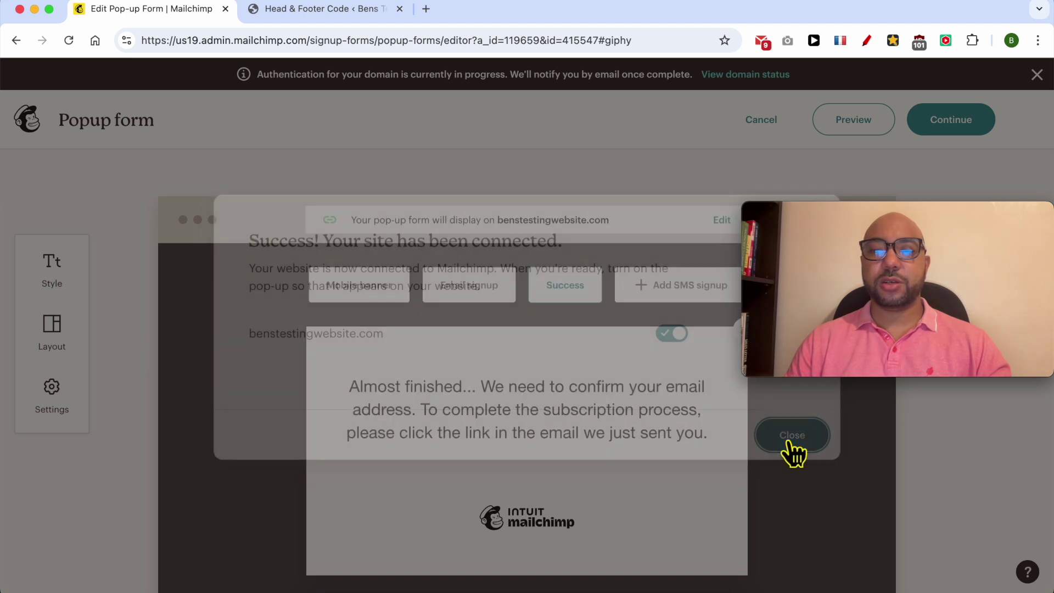
{"action": "left_click", "coordinate": [346, 10]}
Open Bens Testing Website's homepage in a new tab and scroll until the Mailchimp pop-up appears.
{"action": "mouse_move", "coordinate": [132, 71]}
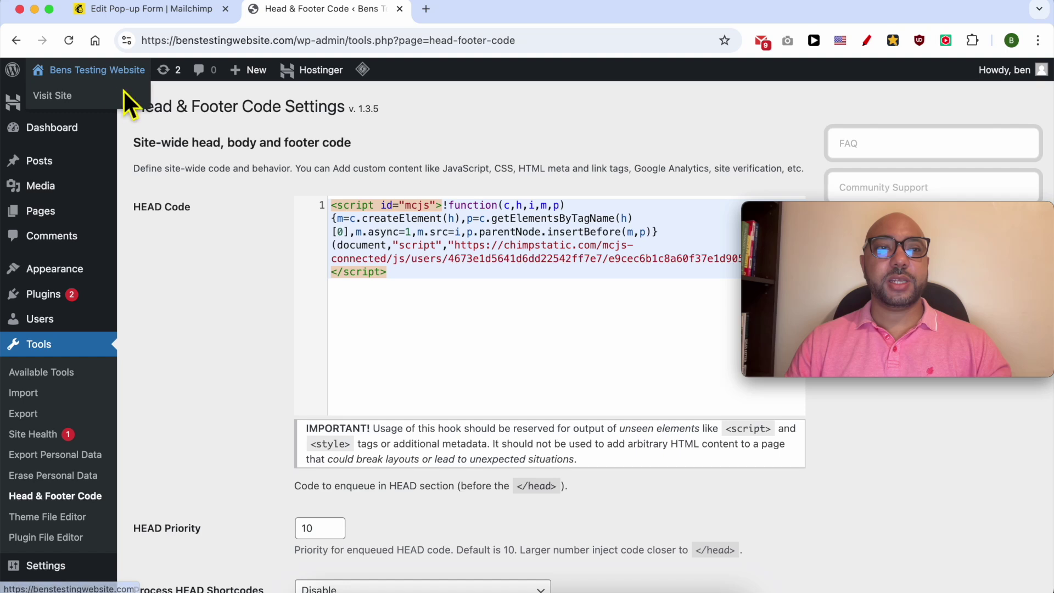
{"action": "left_click", "coordinate": [122, 95], "text": "super"}
{"action": "left_click", "coordinate": [515, 12]}
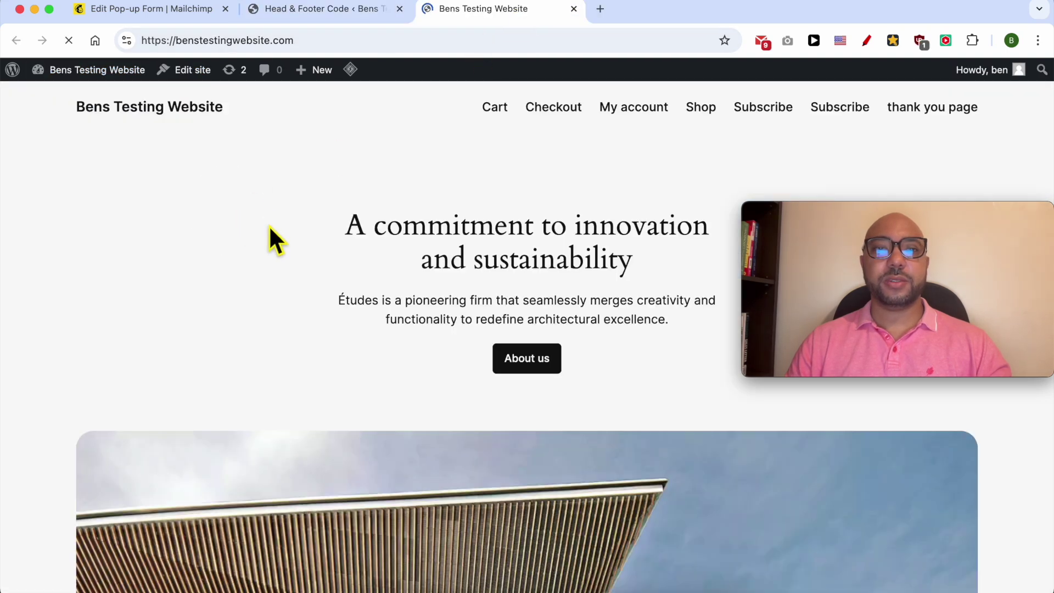
{"action": "scroll", "coordinate": [290, 225], "scroll_direction": "down", "scroll_amount": 9}
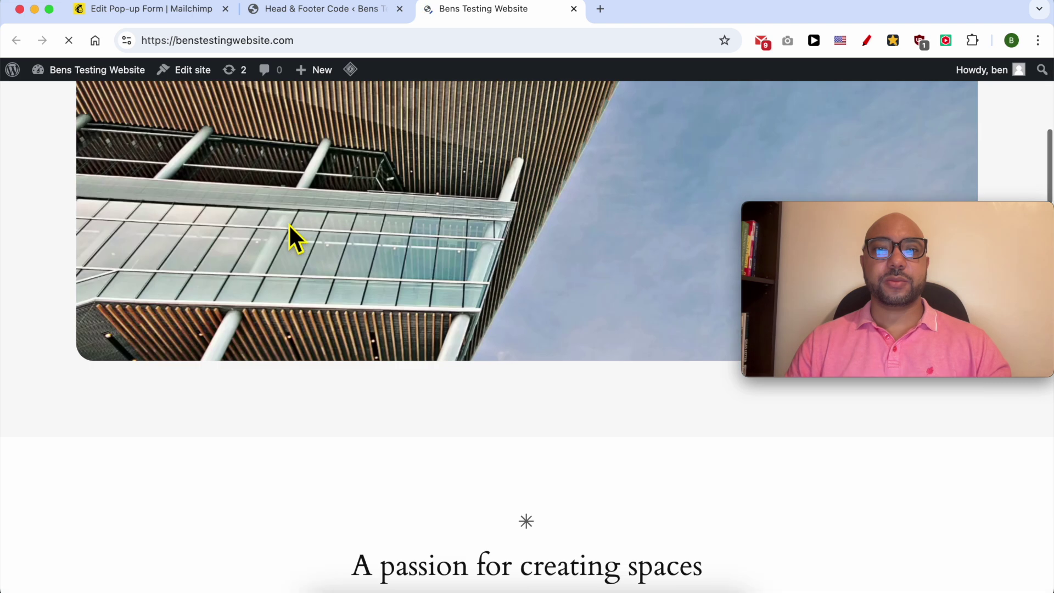
{"action": "scroll", "coordinate": [288, 223], "scroll_direction": "down", "scroll_amount": 10}
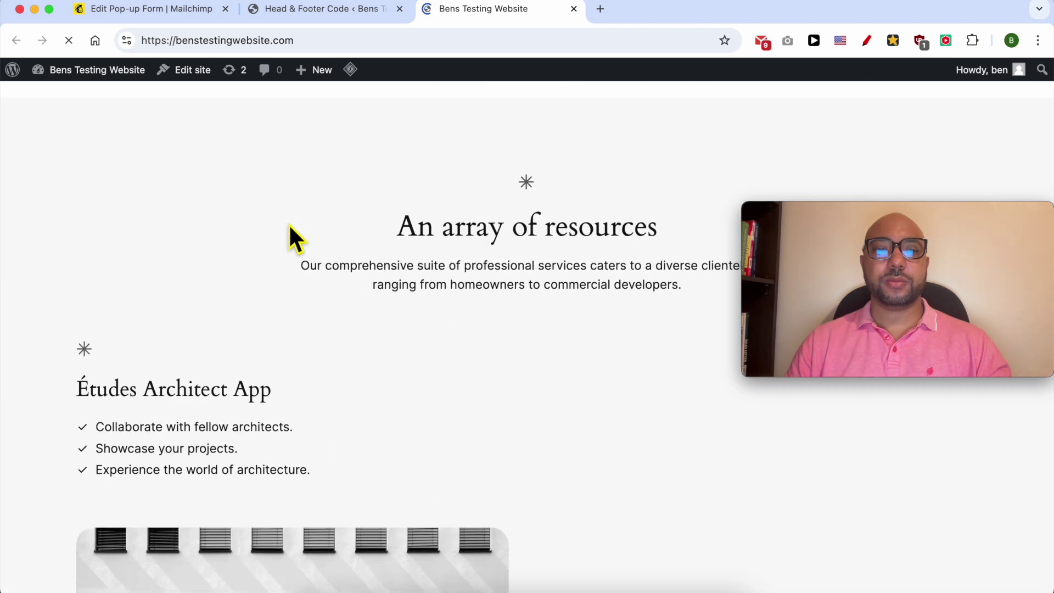
{"action": "scroll", "coordinate": [288, 223], "scroll_direction": "up", "scroll_amount": 20}
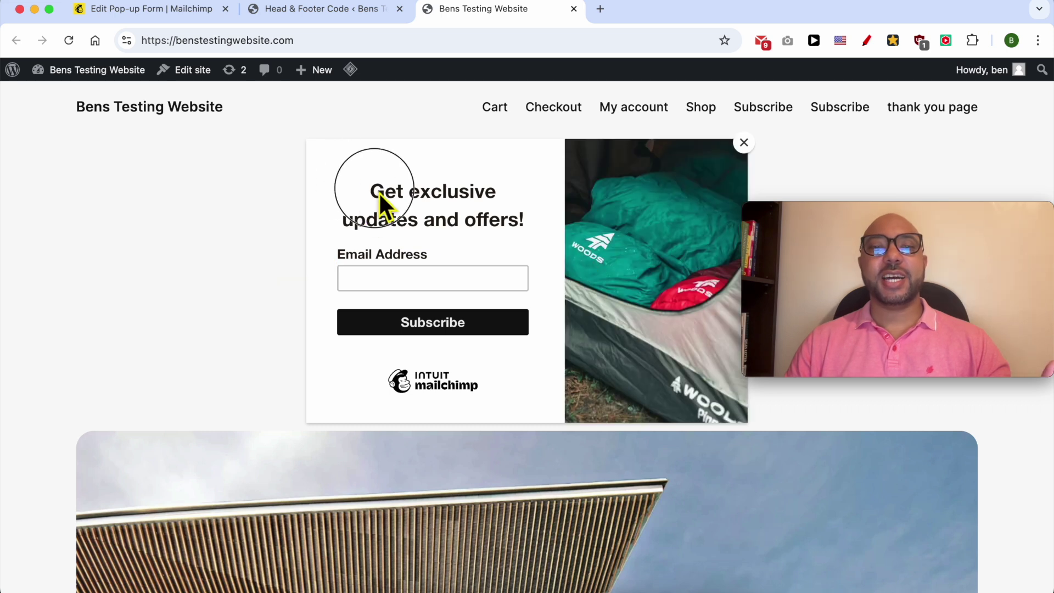
{"action": "left_click_drag", "start_coordinate": [380, 197], "coordinate": [535, 276]}
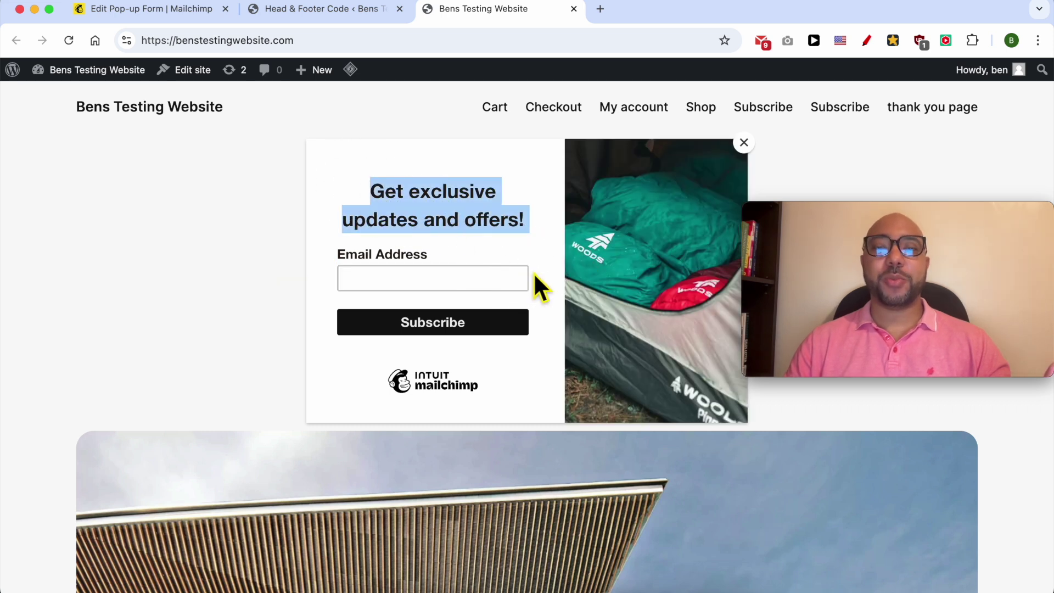